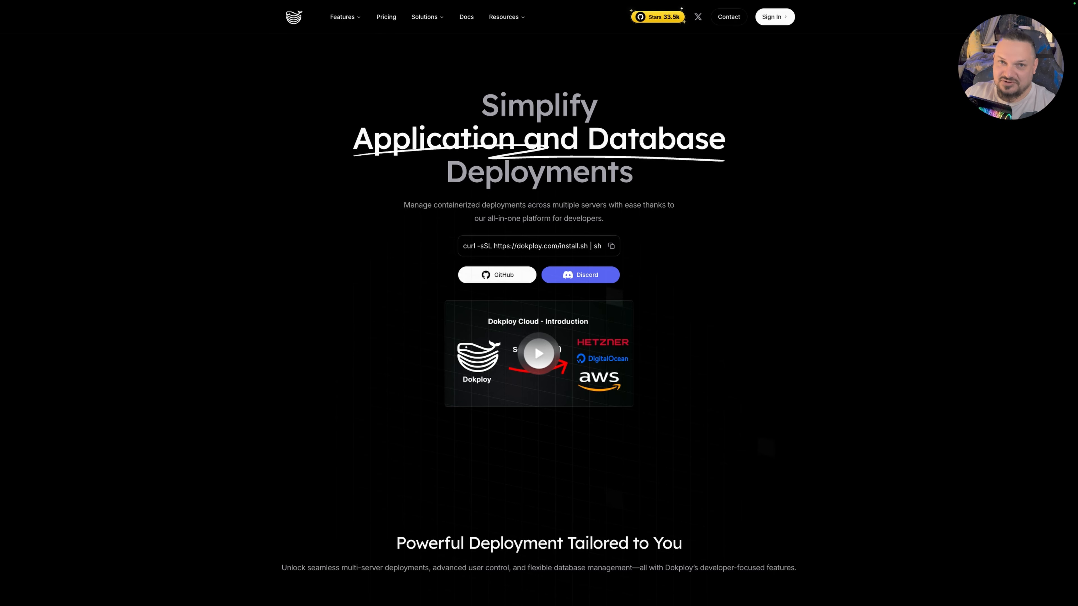
# Open the Dokploy installation documentation and examine the supported Linux distributions and the port requirements.
pyautogui.click(254, 22)
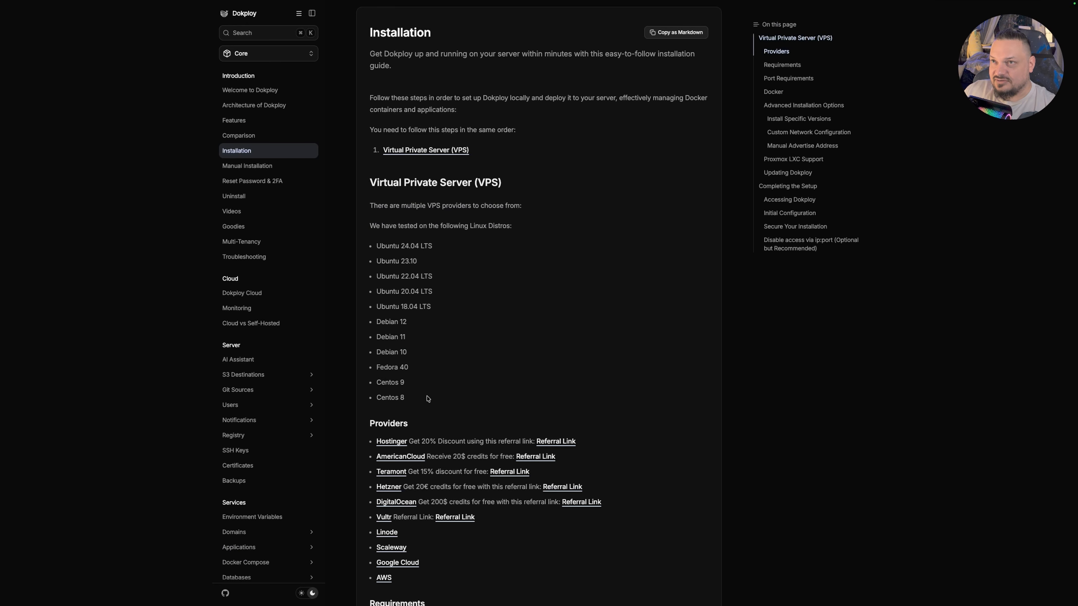
pyautogui.moveTo(427, 398); pyautogui.dragTo(369, 252)
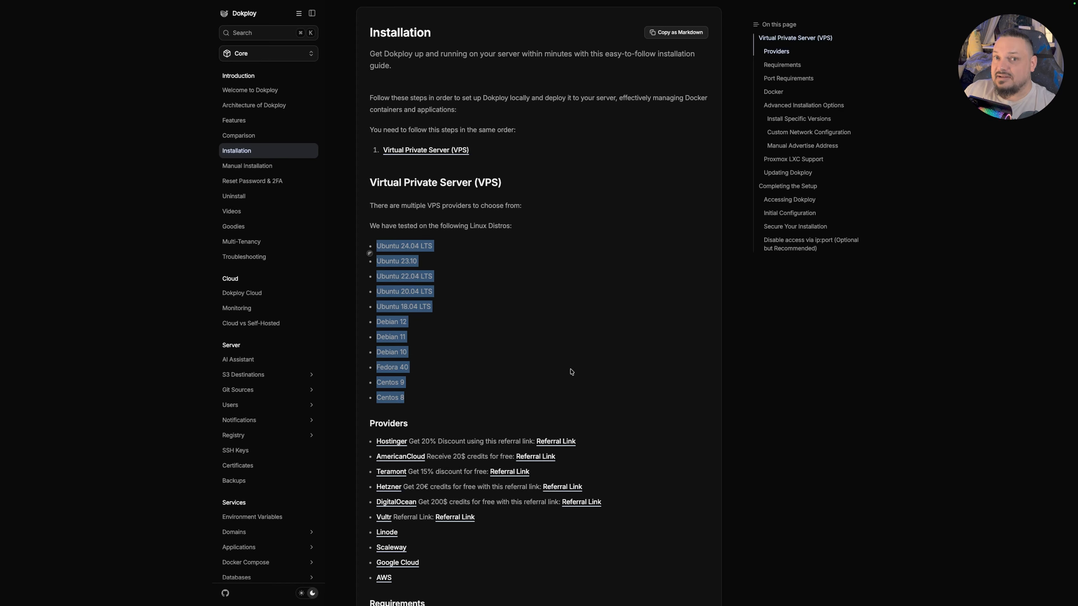
pyautogui.click(571, 370)
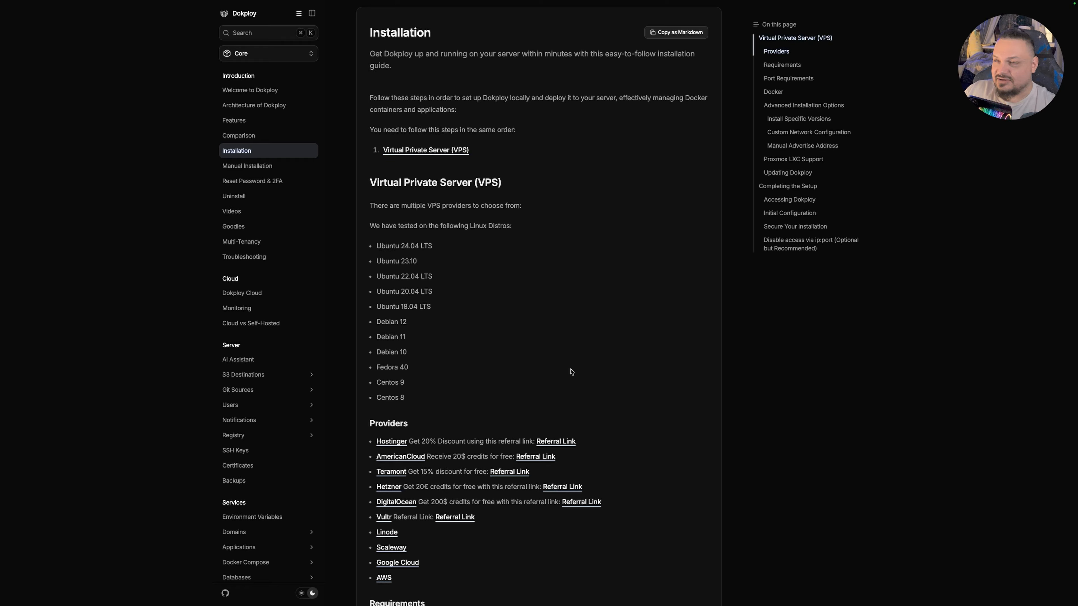
pyautogui.scroll(-10, 570, 372)
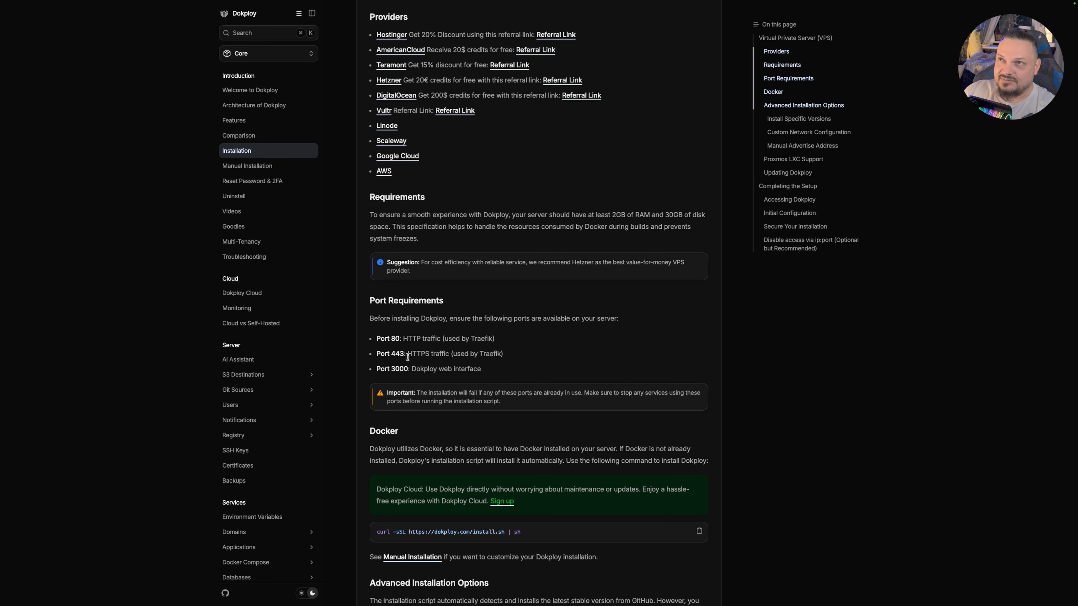
pyautogui.moveTo(481, 368); pyautogui.dragTo(371, 336)
pyautogui.click(395, 356)
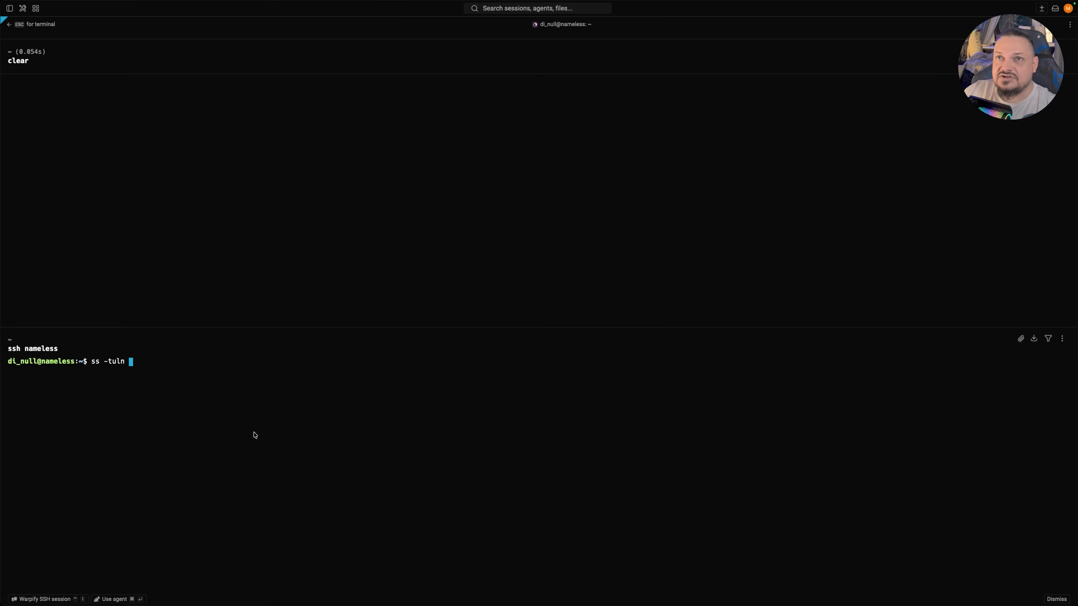
# In the terminal's SSH session, list the server's listening ports with ss -tuln, then filter the list with grep :80.
pyautogui.press('BackSpace')
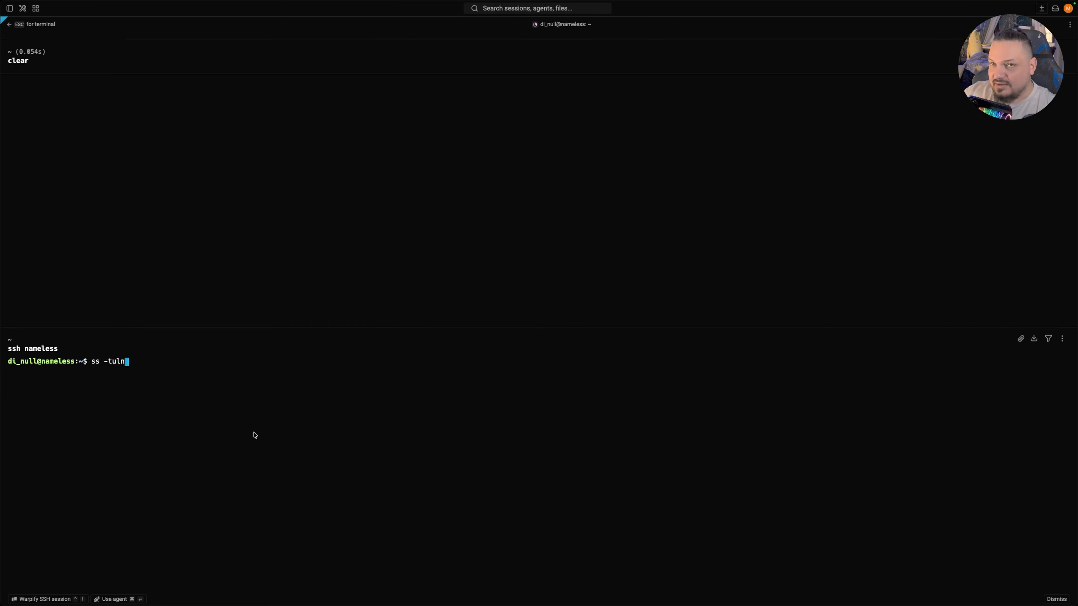
pyautogui.press('Return')
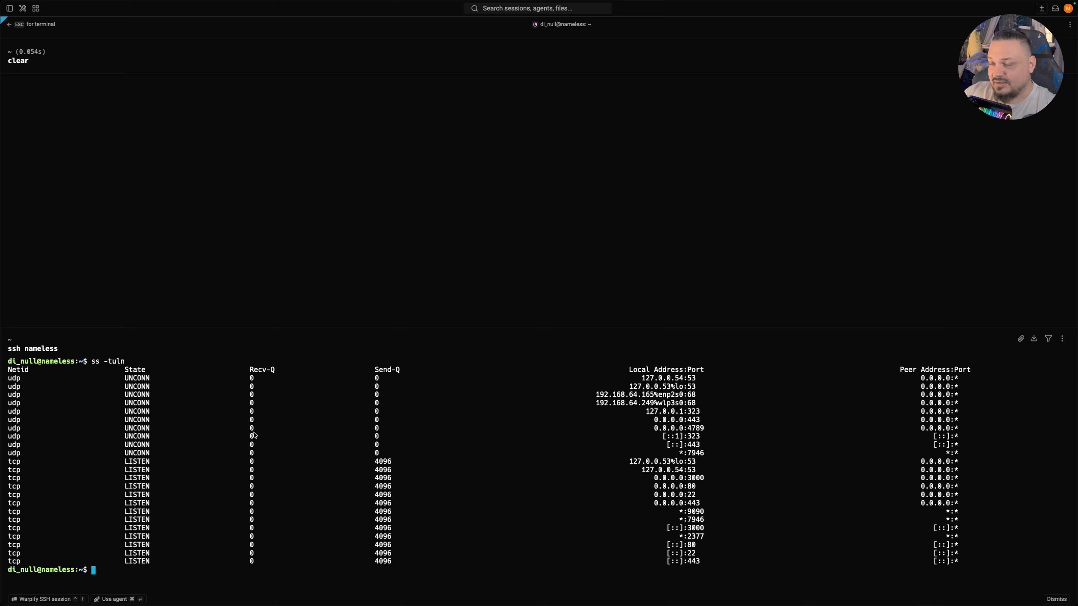
pyautogui.press('Up')
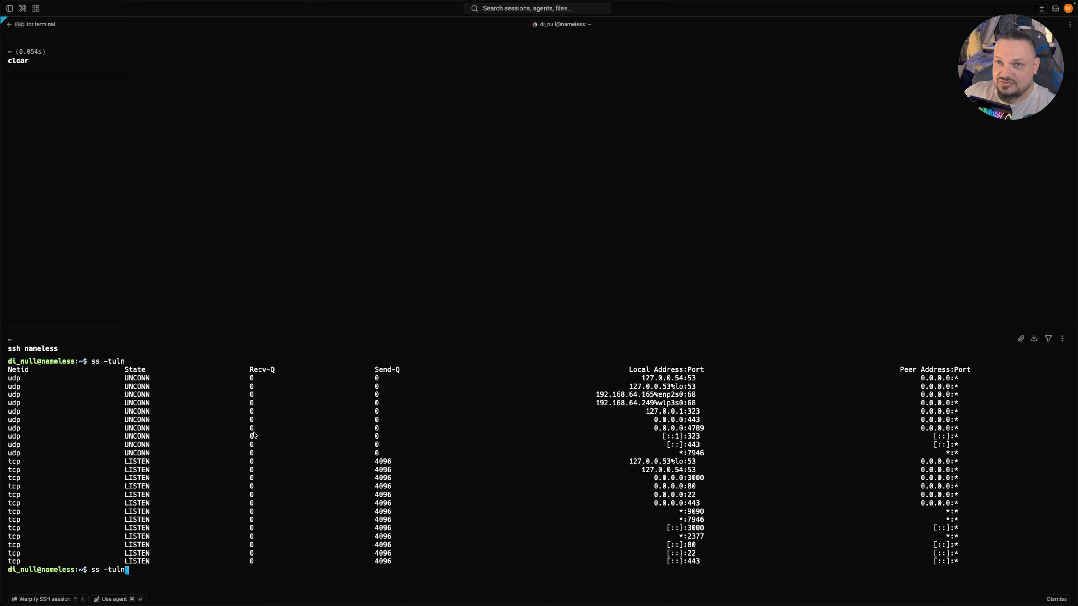
pyautogui.write('| ')
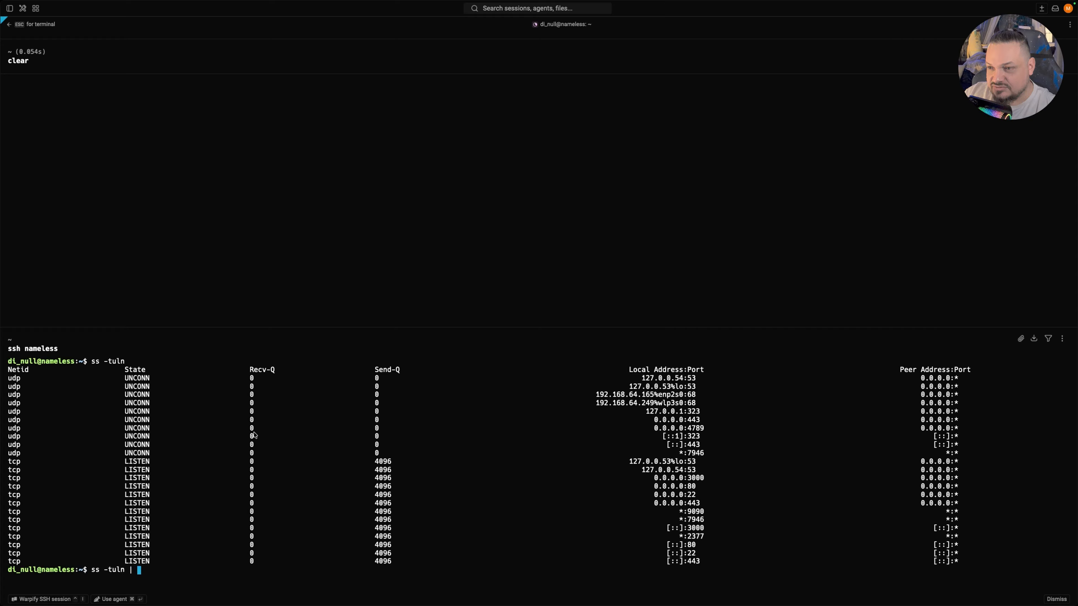
pyautogui.write('grep :')
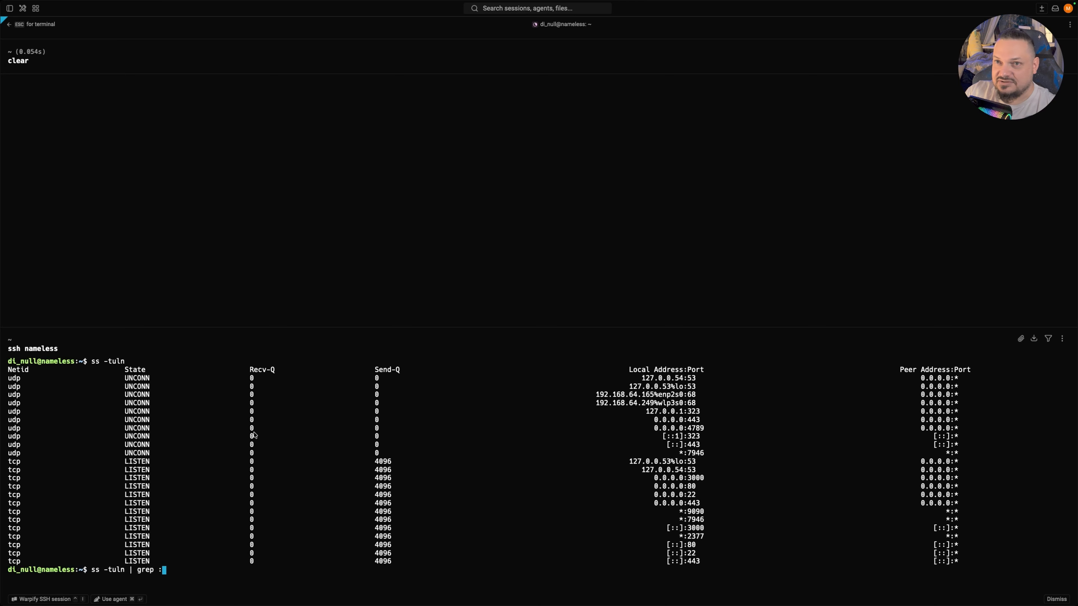
pyautogui.write('80')
pyautogui.press('Return')
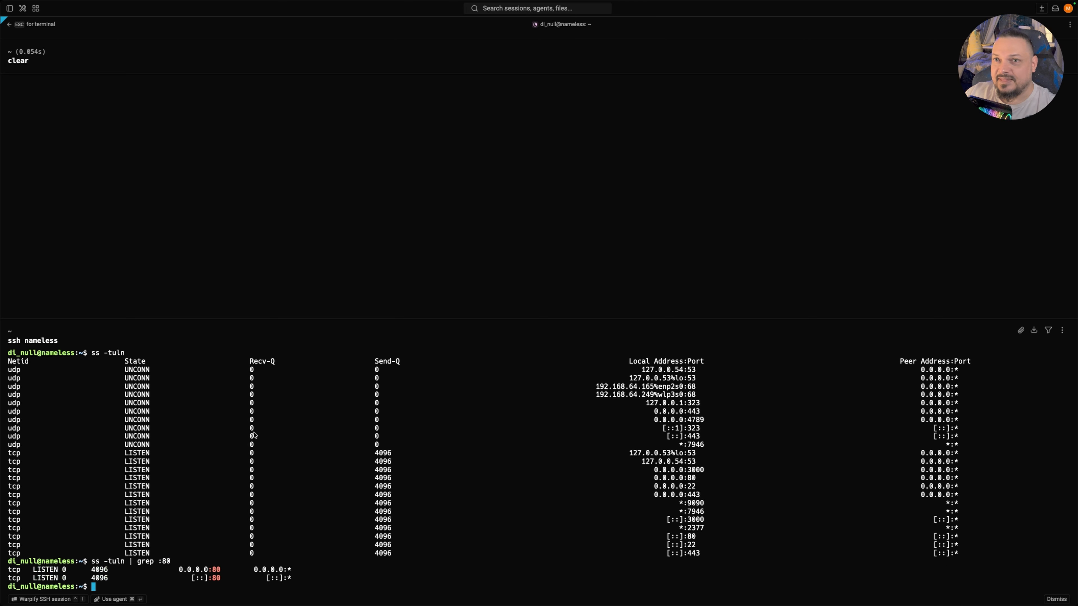
# Check whether port 443 is in use by running ss -tuln | grep :443.
pyautogui.press('Up')
pyautogui.press('BackSpace')
pyautogui.press('BackSpace')
pyautogui.write('443')
pyautogui.press('Return')
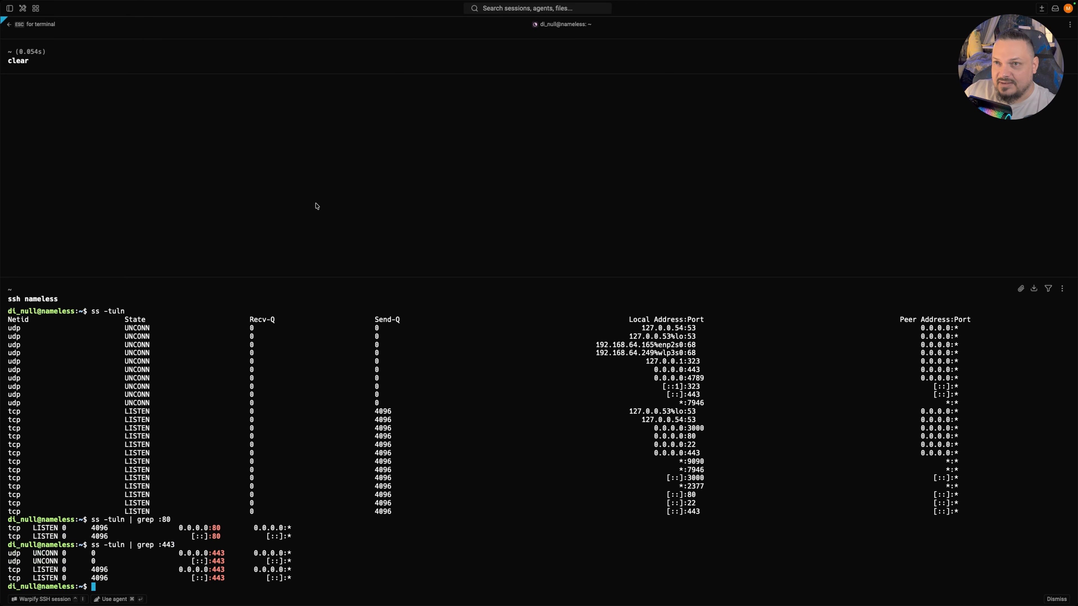
# Check whether port 3000 is in use by running ss -tuln | grep :3000.
pyautogui.press('Up')
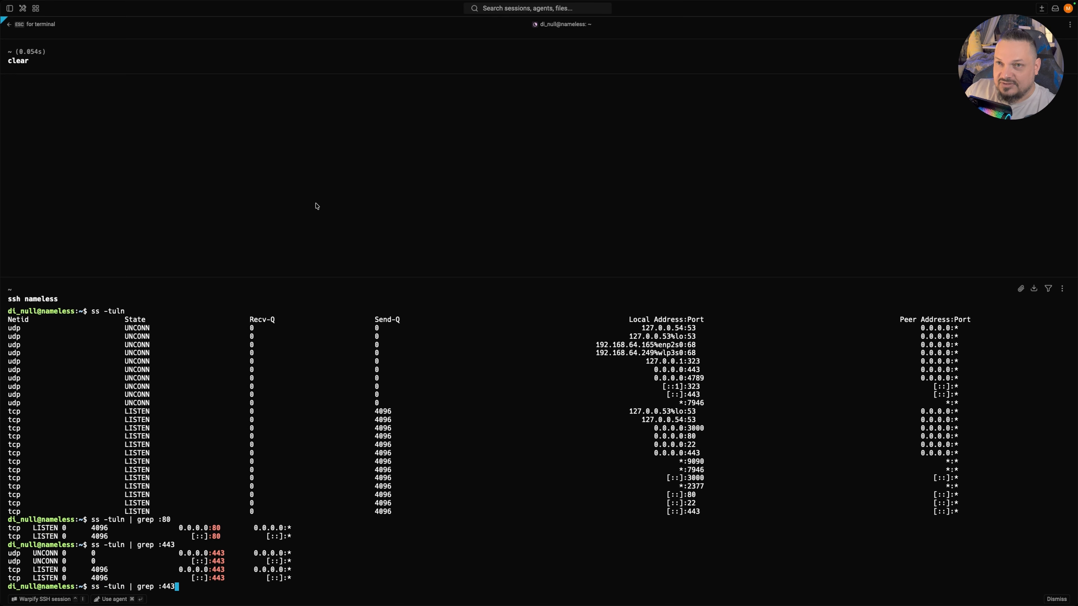
pyautogui.press('BackSpace')
pyautogui.press('BackSpace')
pyautogui.press('BackSpace')
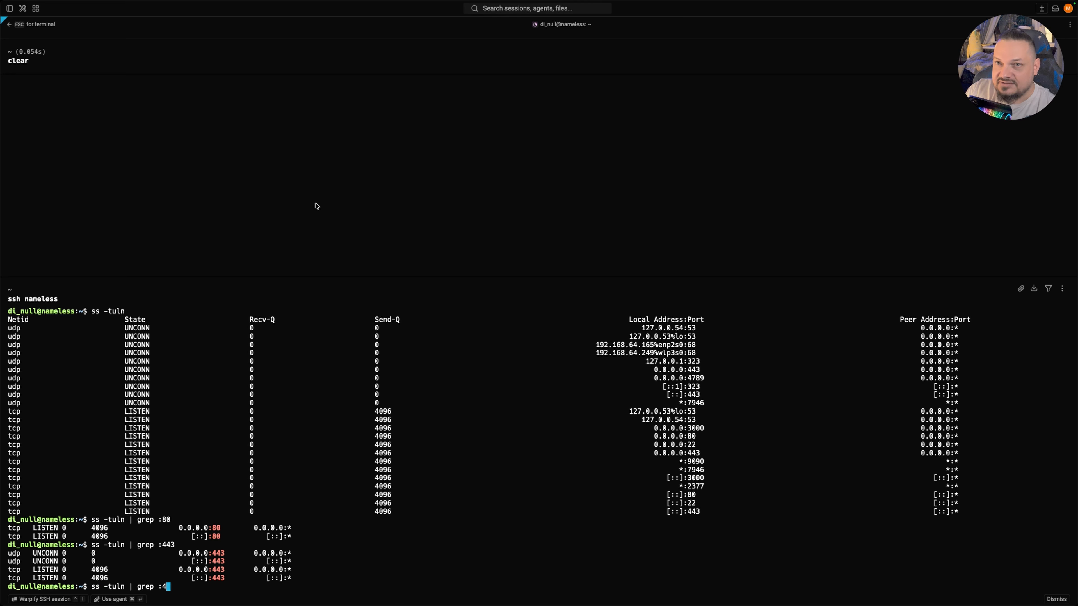
pyautogui.write('3000')
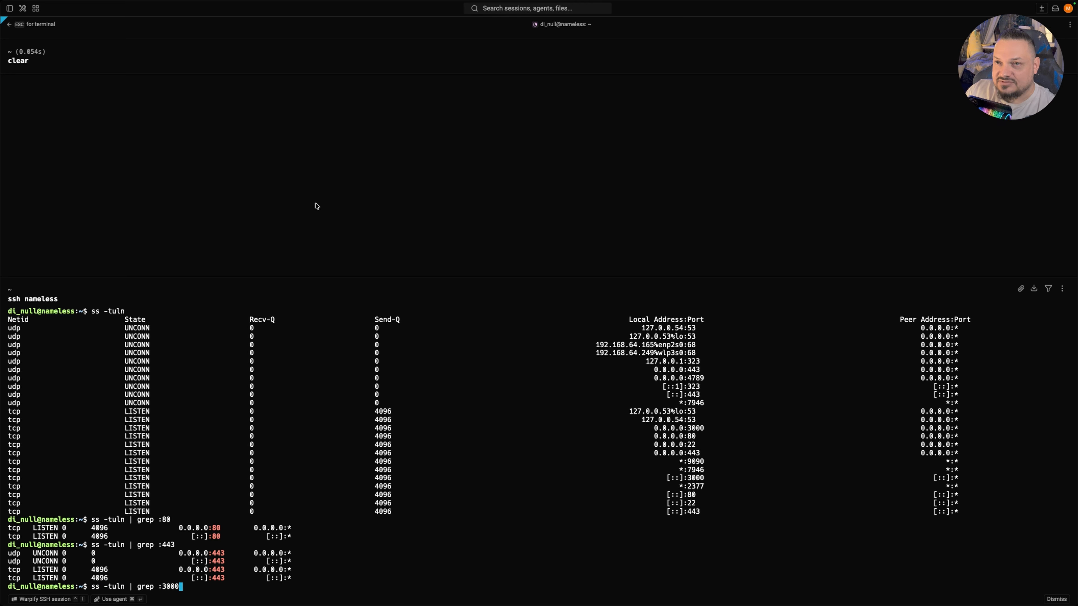
pyautogui.press('Return')
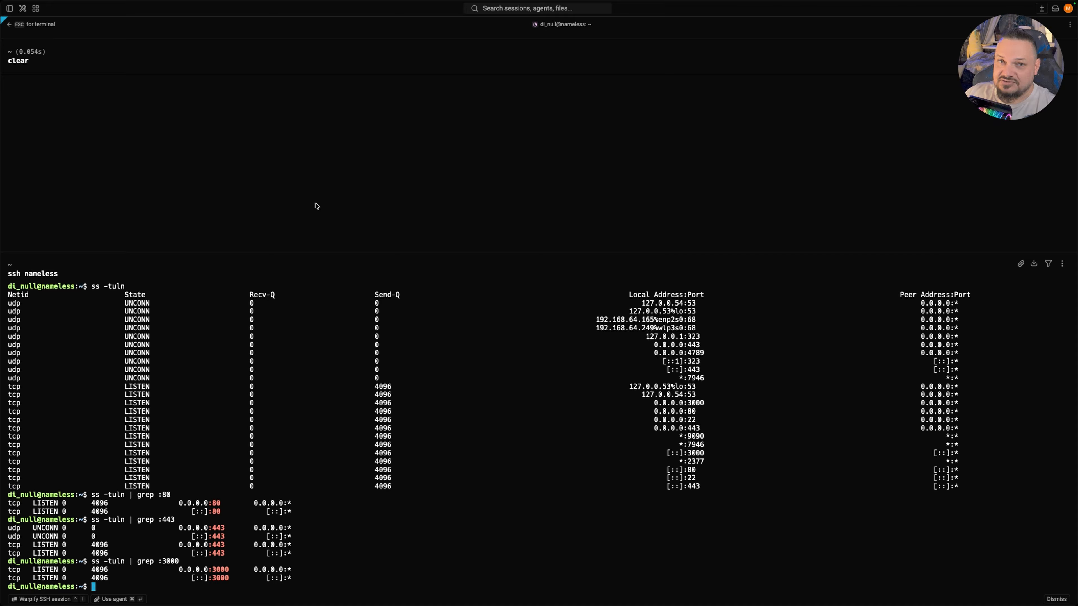
# Check whether port 8686 is in use by running ss -tuln | grep :8686.
pyautogui.press('Up')
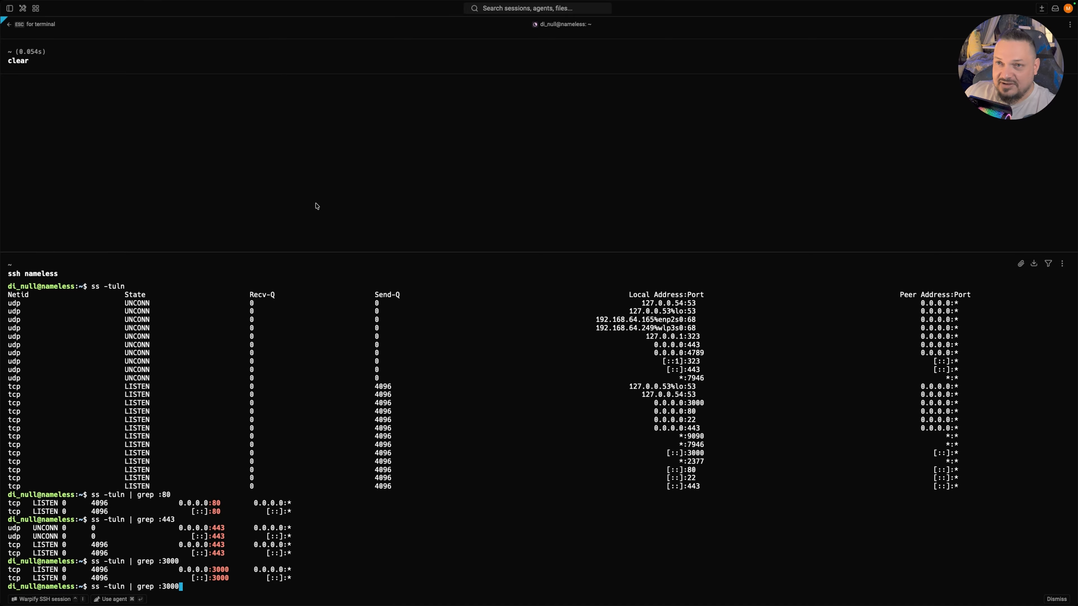
pyautogui.press('BackSpace')
pyautogui.press('BackSpace')
pyautogui.press('BackSpace')
pyautogui.press('BackSpace')
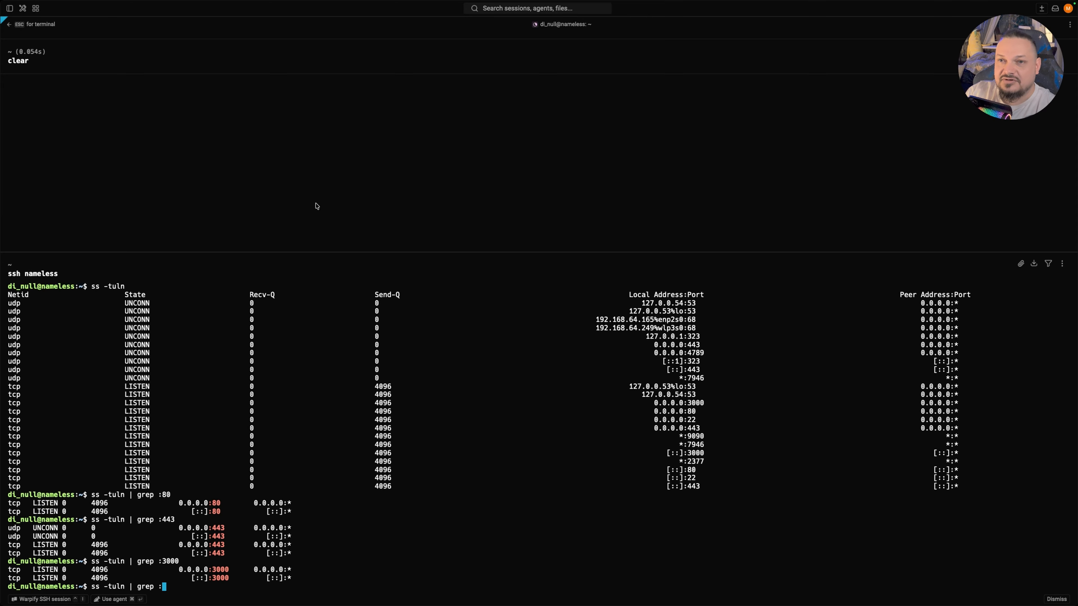
pyautogui.write('8686')
pyautogui.press('Return')
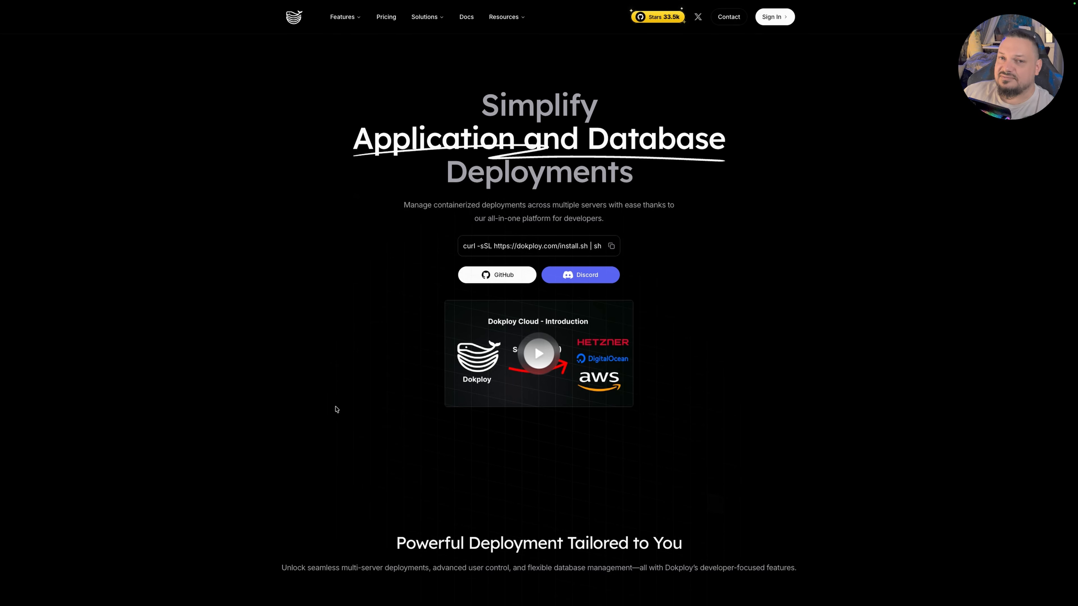
# Switch to Docker's Get Started page in the browser and open the Docker Engine installation guide for Ubuntu.
pyautogui.click(344, 9)
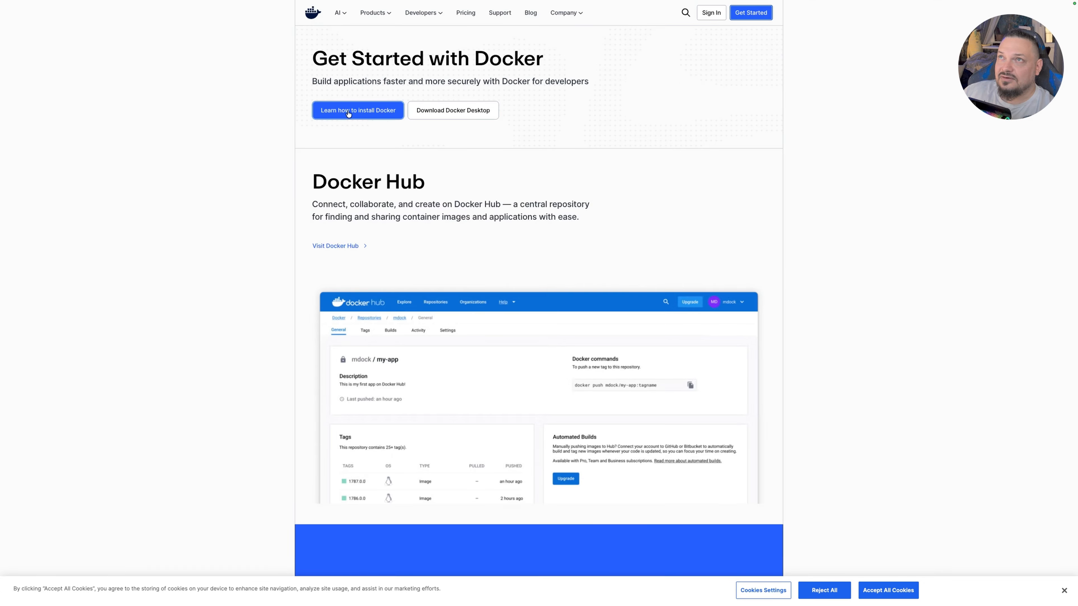
pyautogui.click(348, 111)
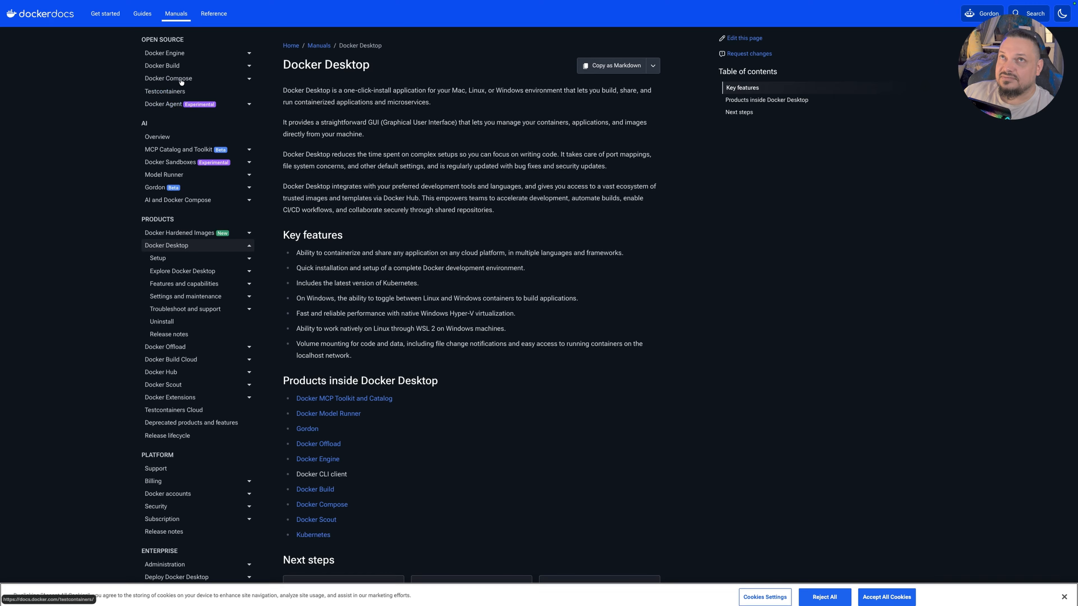
pyautogui.click(166, 53)
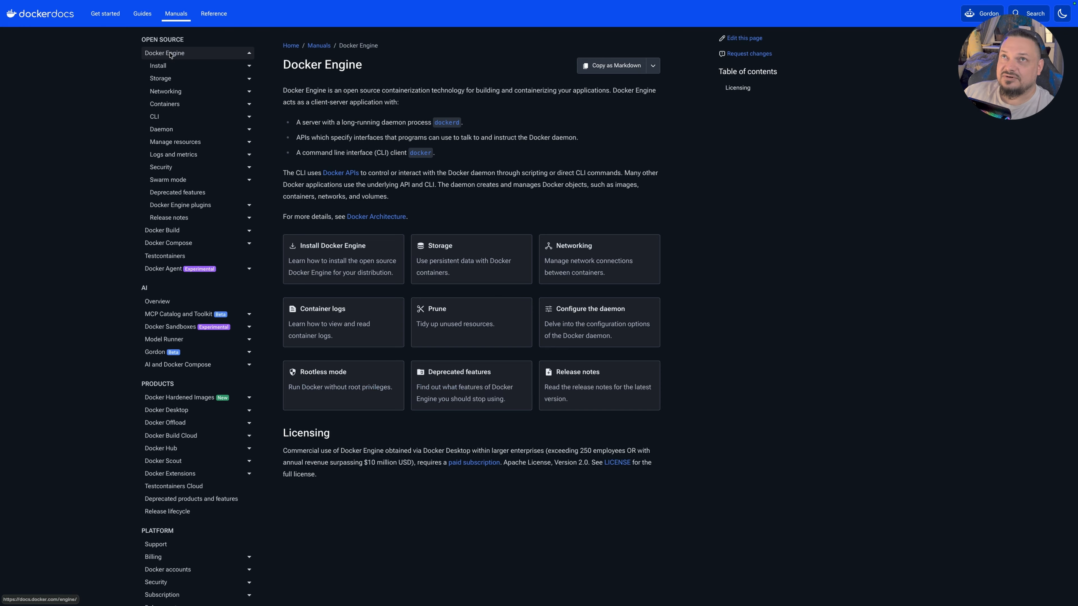
pyautogui.click(348, 252)
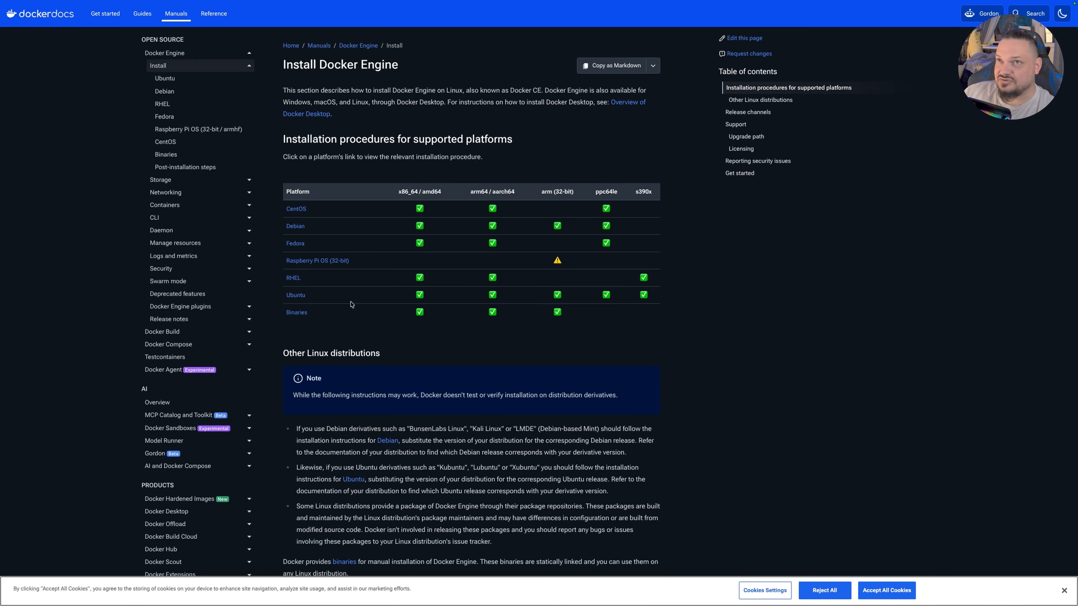
pyautogui.click(296, 299)
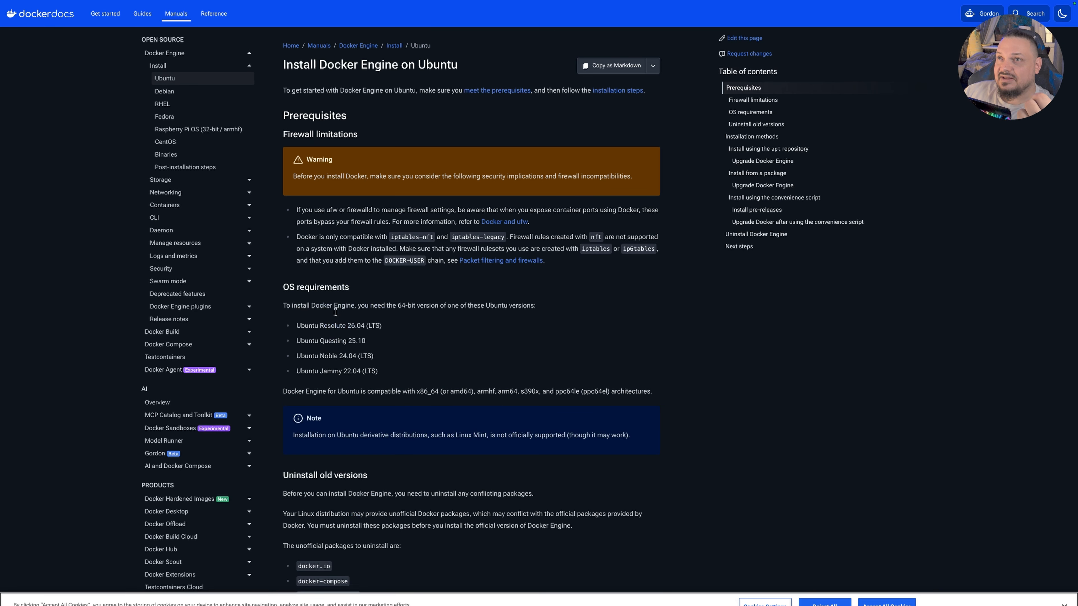
# Review the apt repository installation section, including the Docker package install command and the check that Docker is running.
pyautogui.scroll(-10, 430, 390)
pyautogui.scroll(-10, 429, 390)
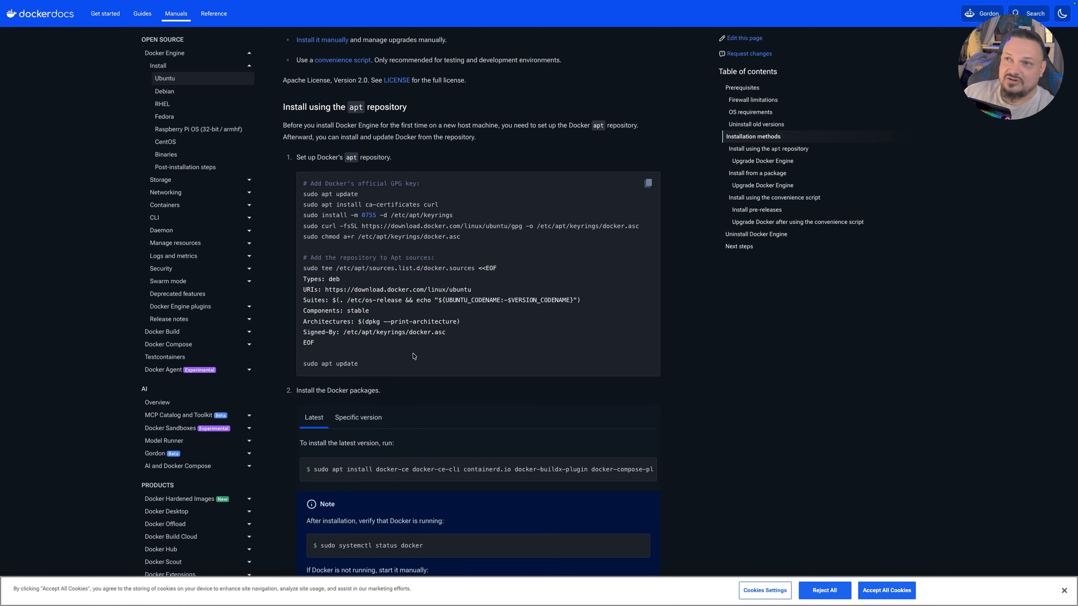
pyautogui.scroll(-3, 456, 358)
pyautogui.moveTo(329, 351); pyautogui.dragTo(598, 352)
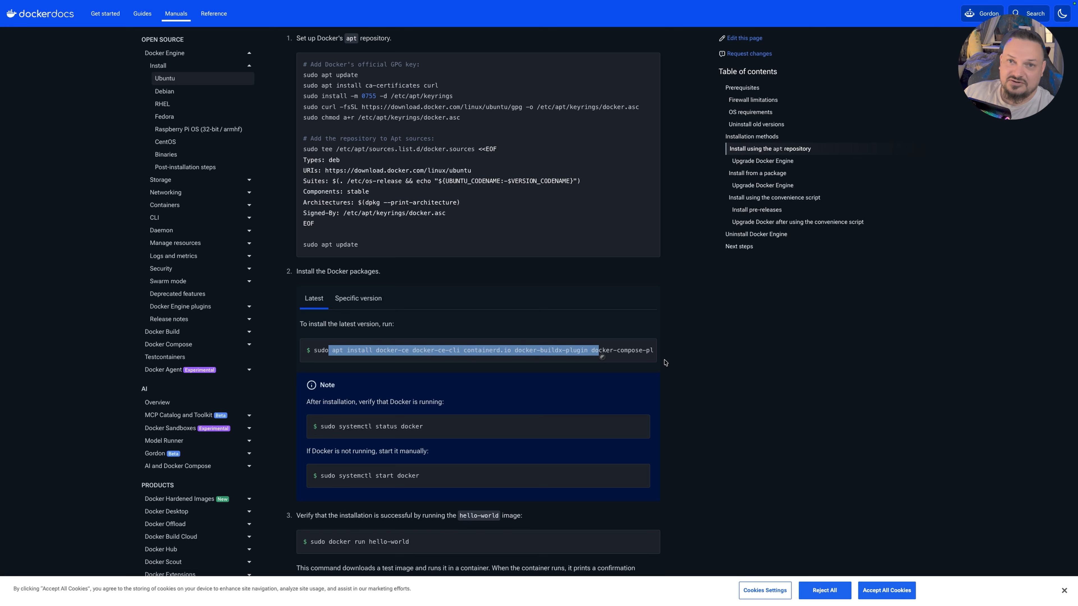
pyautogui.scroll(-1, 604, 407)
pyautogui.moveTo(476, 406); pyautogui.dragTo(316, 405)
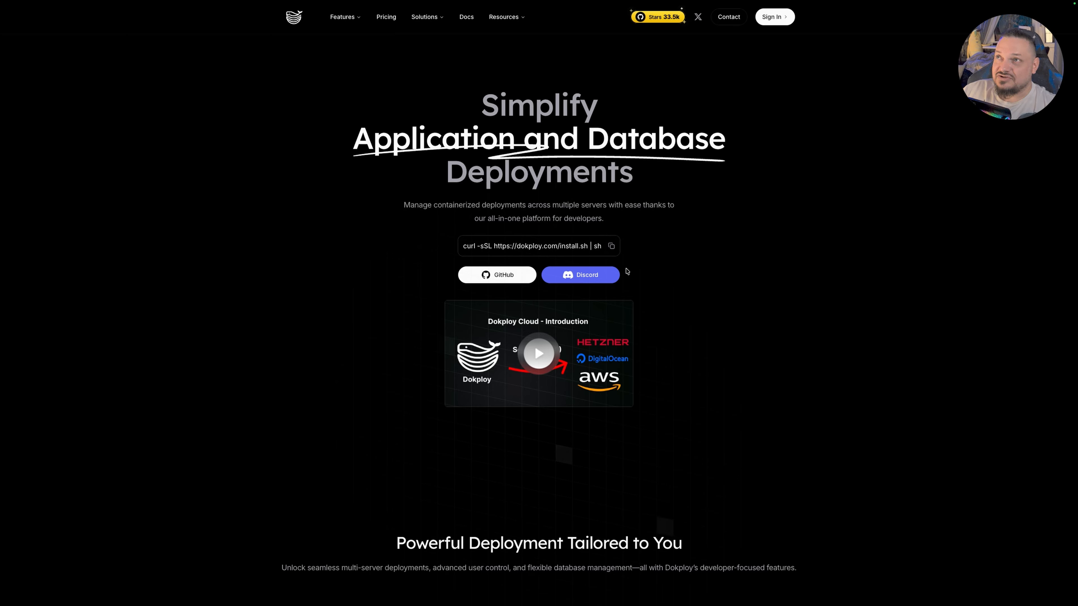
# Examine the install command on the Dokploy home page and the server address and port of the Dokploy dashboard.
pyautogui.doubleClick(596, 246)
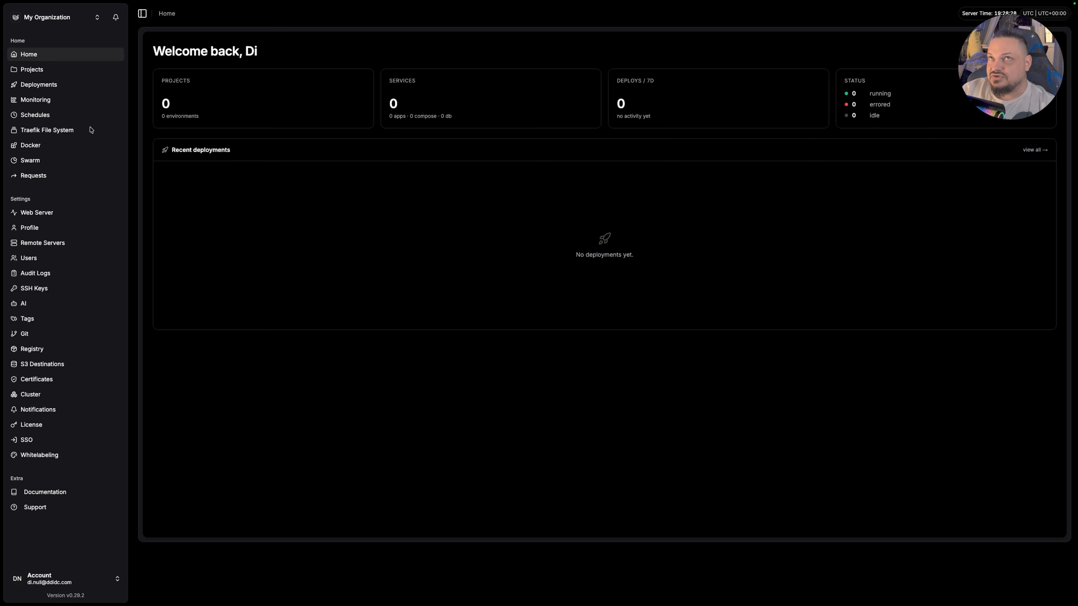
pyautogui.moveTo(85, 2)
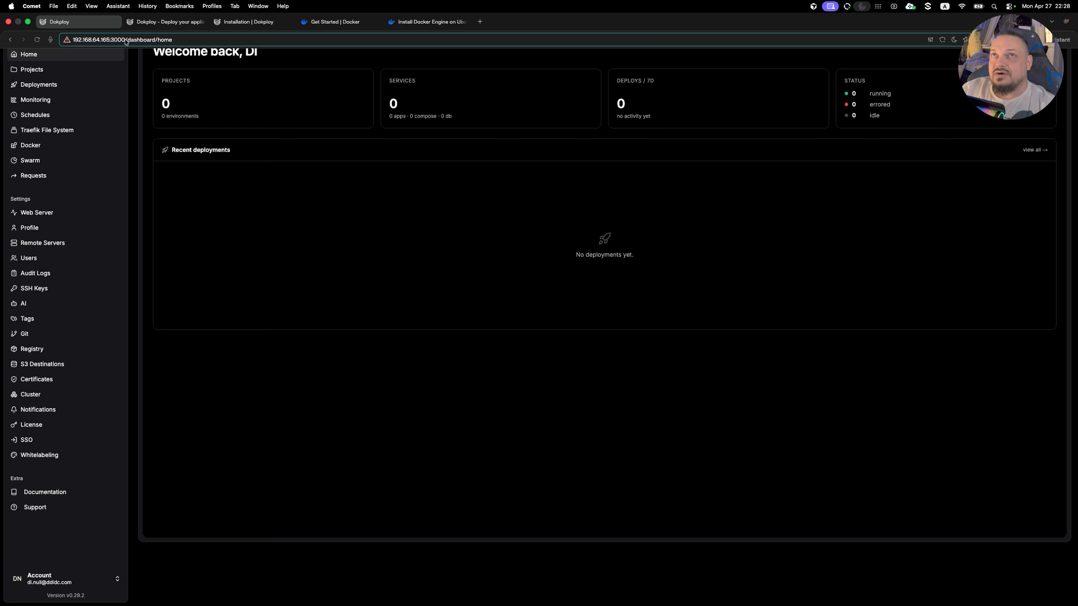
pyautogui.moveTo(126, 39); pyautogui.dragTo(110, 39)
pyautogui.doubleClick(101, 42)
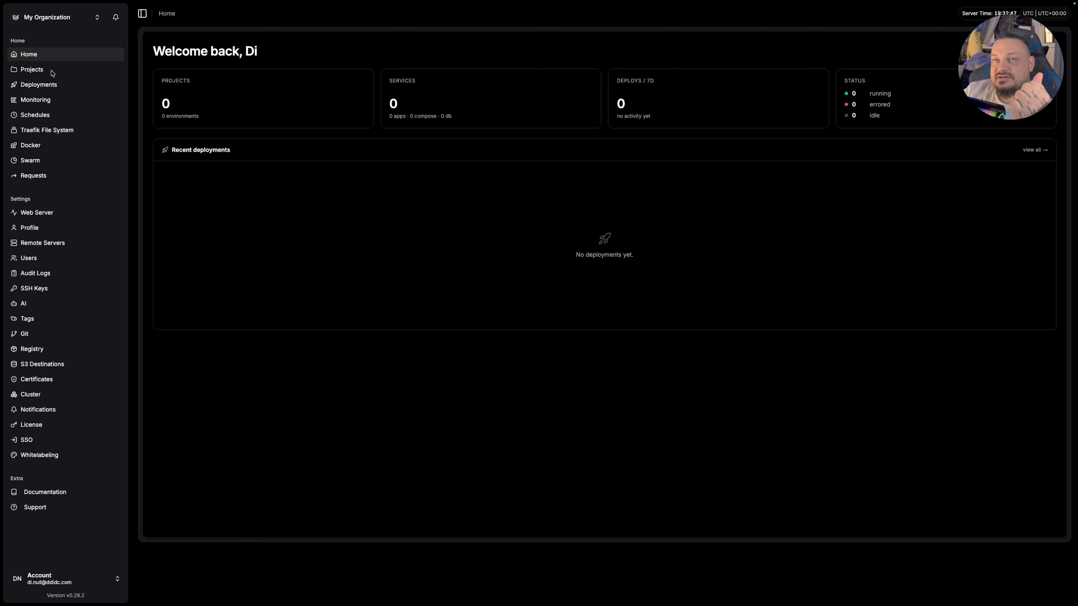
# Create a new Dokploy project named postiz.
pyautogui.click(31, 69)
pyautogui.click(560, 264)
pyautogui.write('postiz')
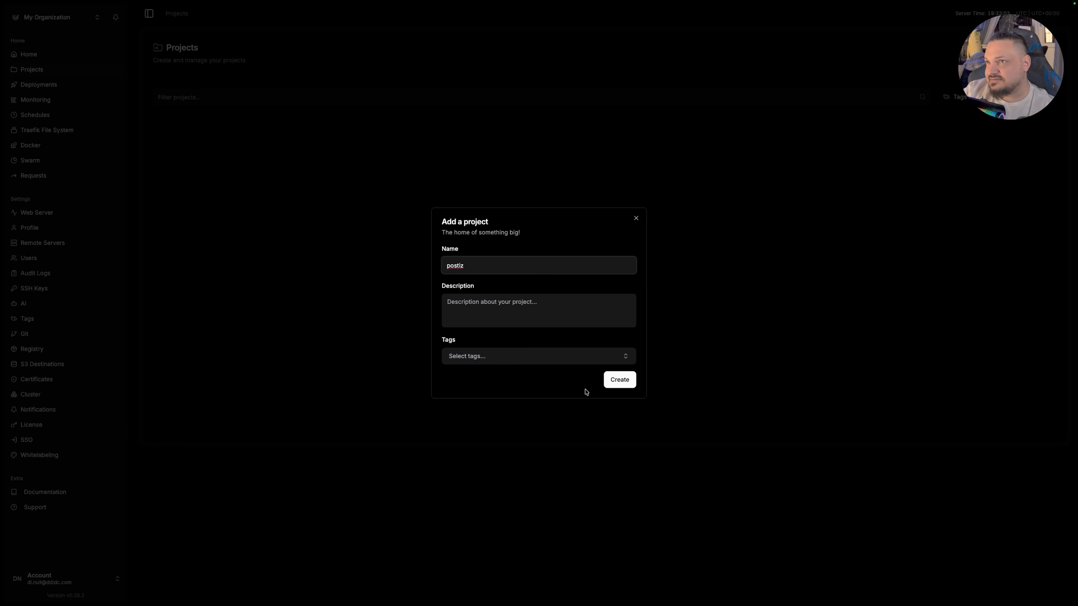
pyautogui.click(620, 381)
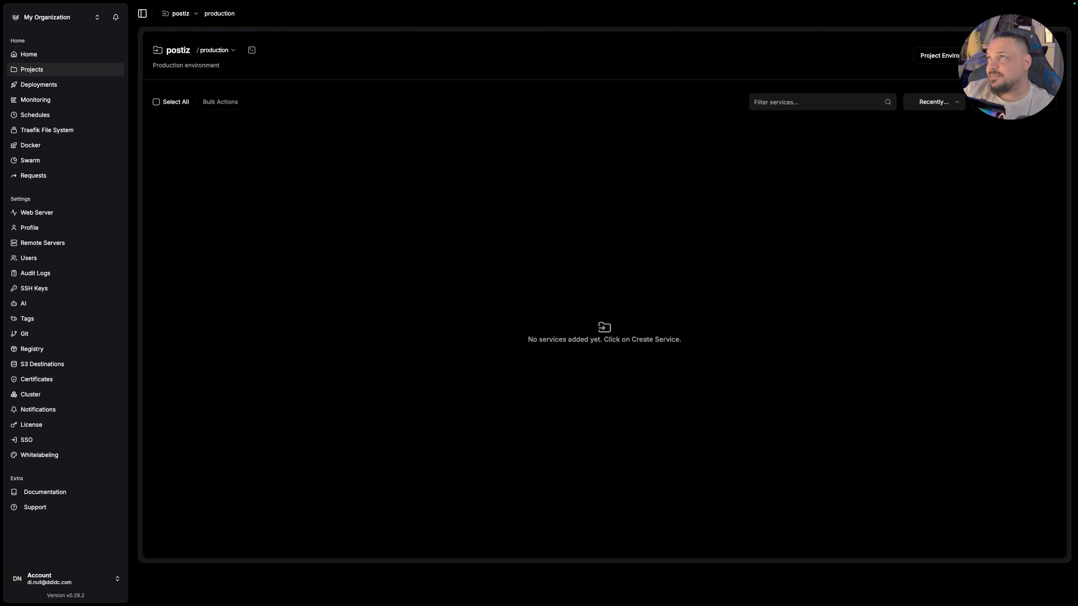
# Create a Docker Compose service named dashboard in the postiz project and open it.
pyautogui.click(1014, 102)
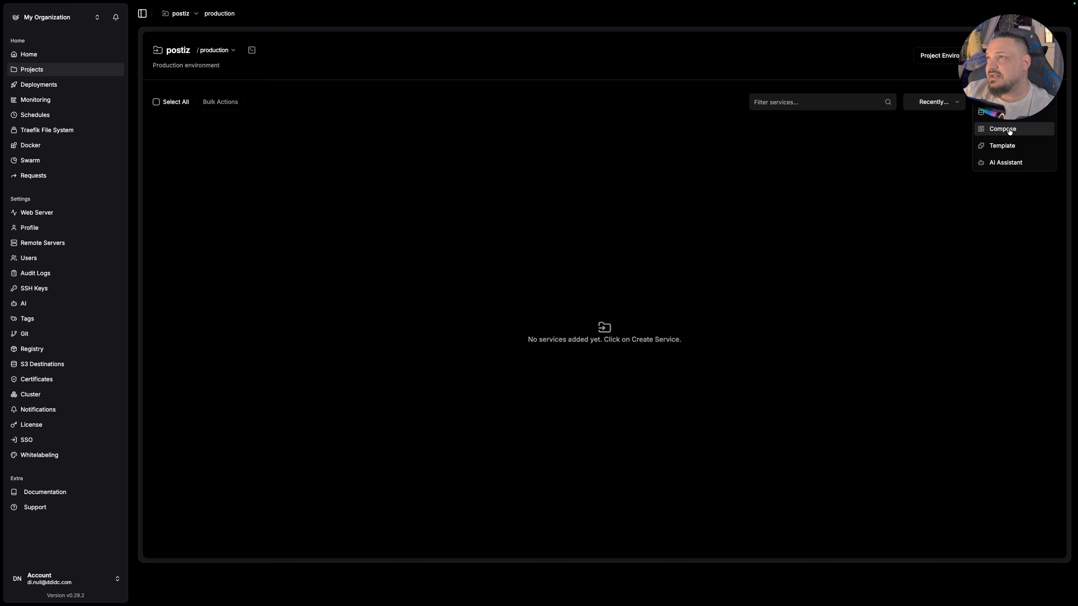
pyautogui.click(1024, 129)
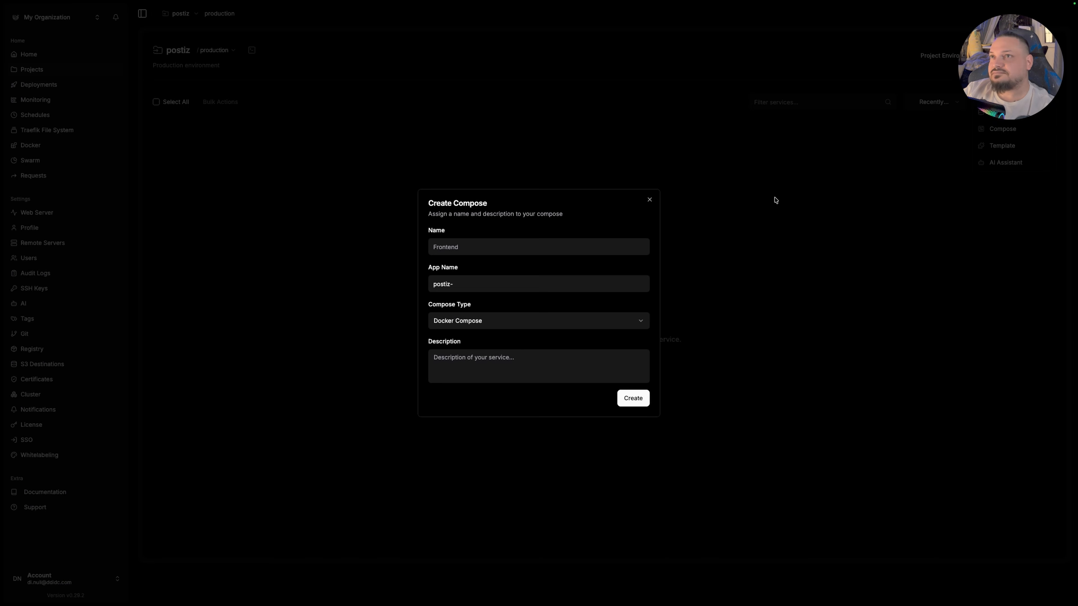
pyautogui.click(549, 247)
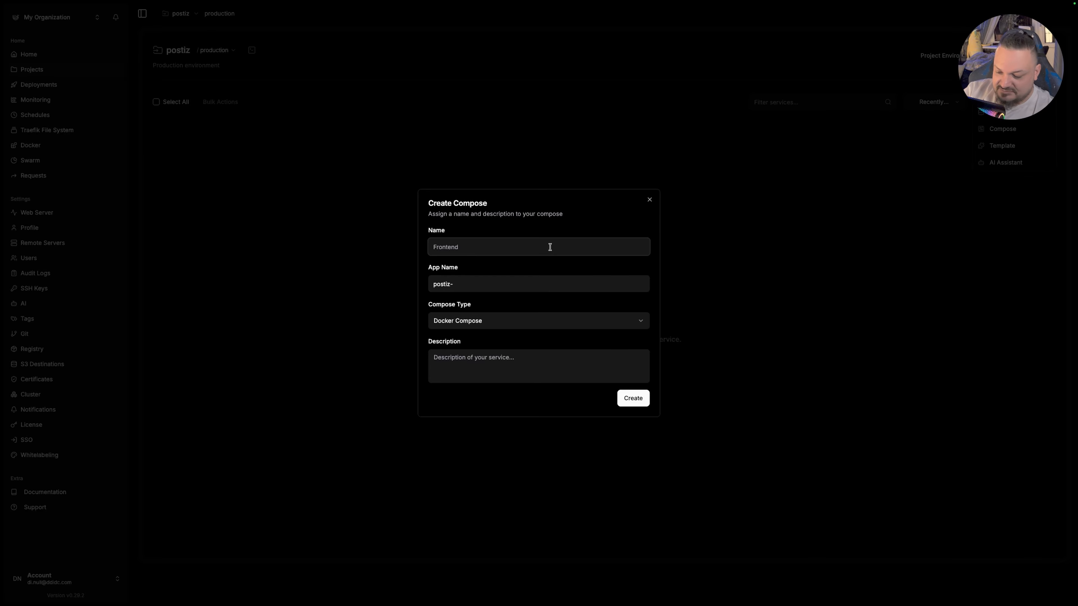
pyautogui.write('d')
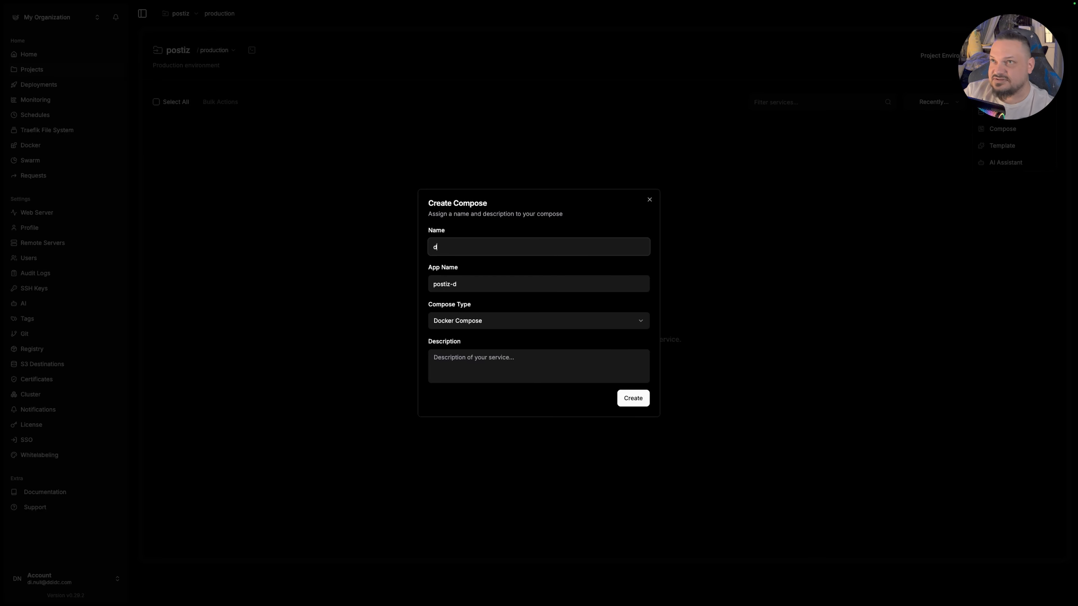
pyautogui.write('ashb')
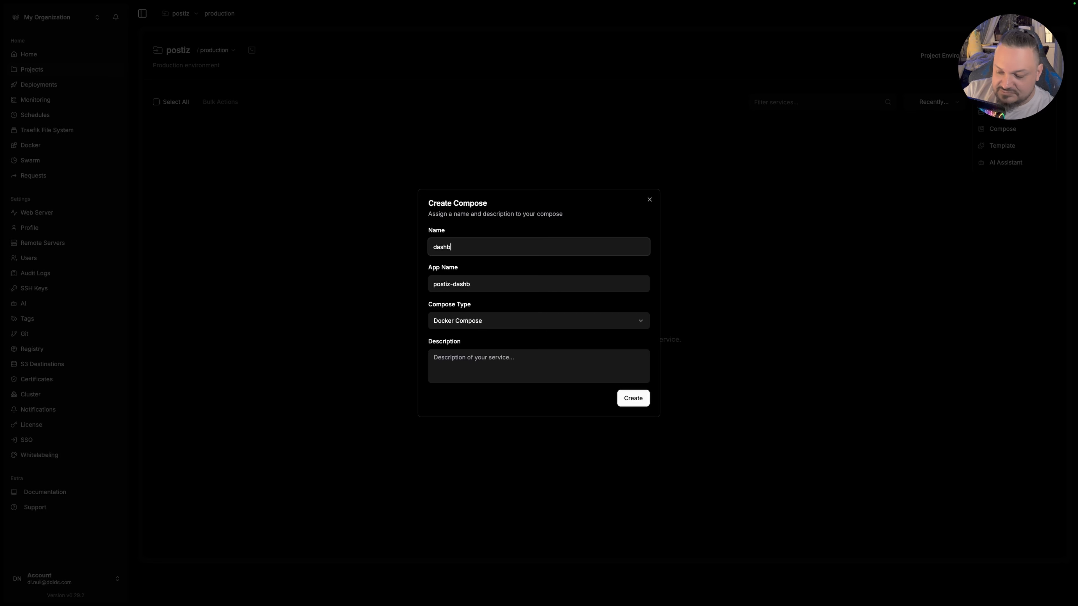
pyautogui.write('oard')
pyautogui.click(633, 398)
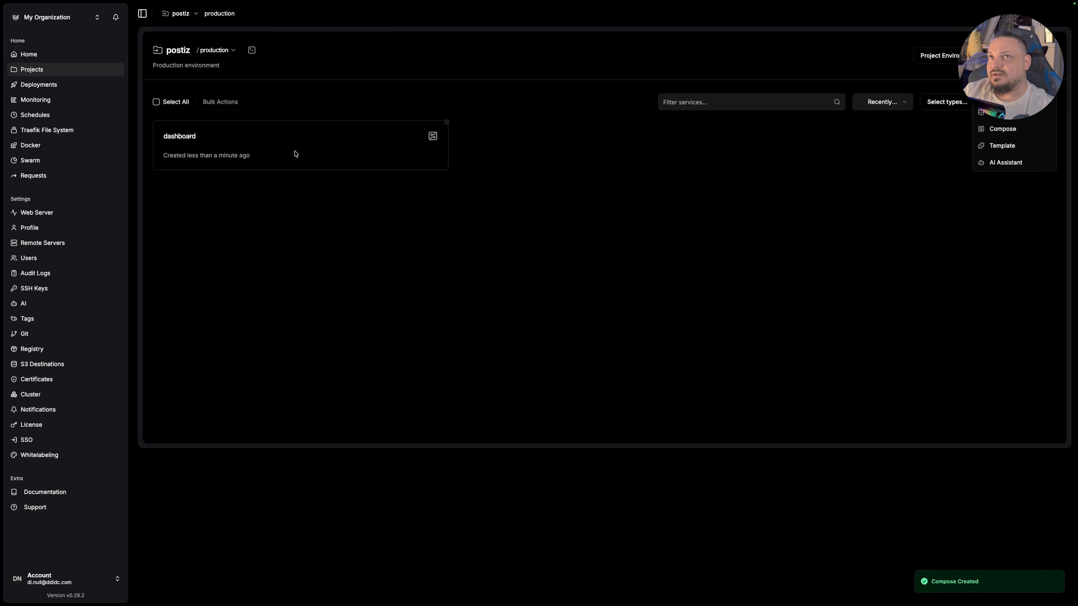
pyautogui.click(255, 149)
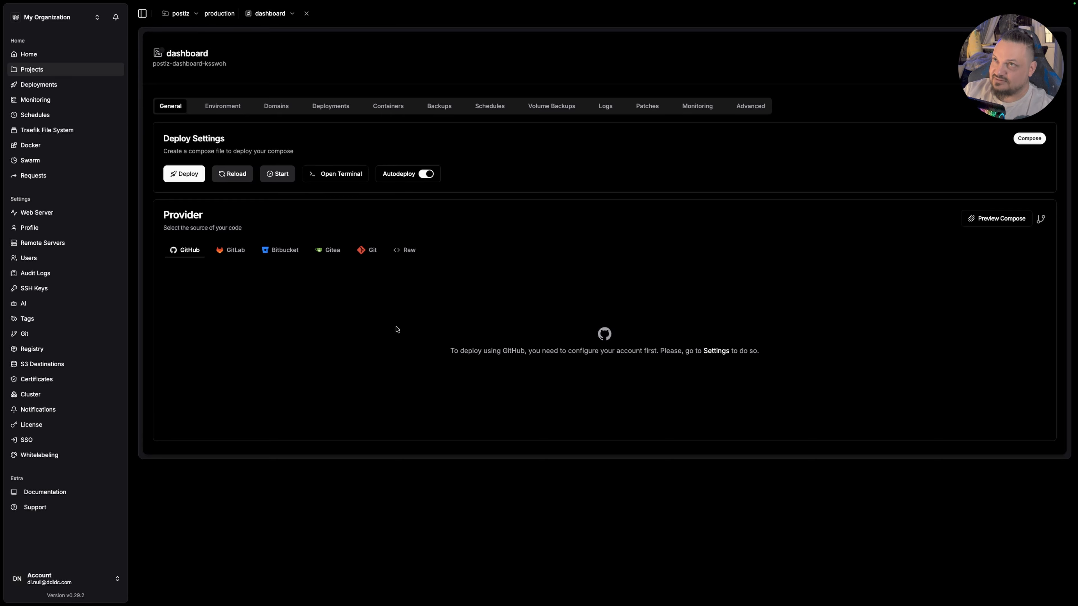
# Look up the Postiz template in the Dokploy documentation and copy its Base64 import configuration.
pyautogui.moveTo(268, 3)
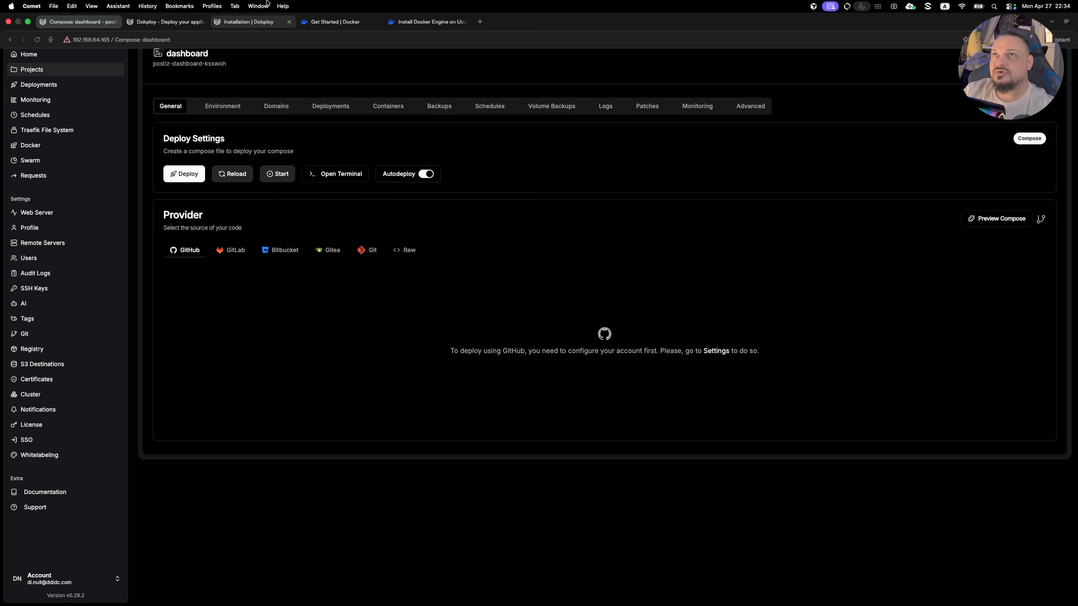
pyautogui.click(190, 24)
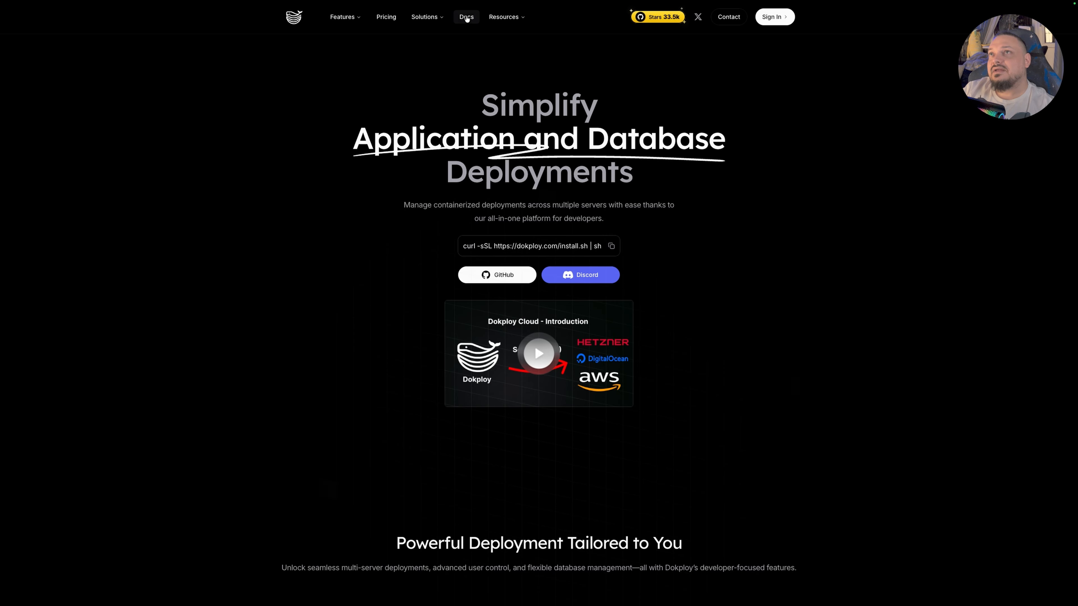
pyautogui.click(466, 18)
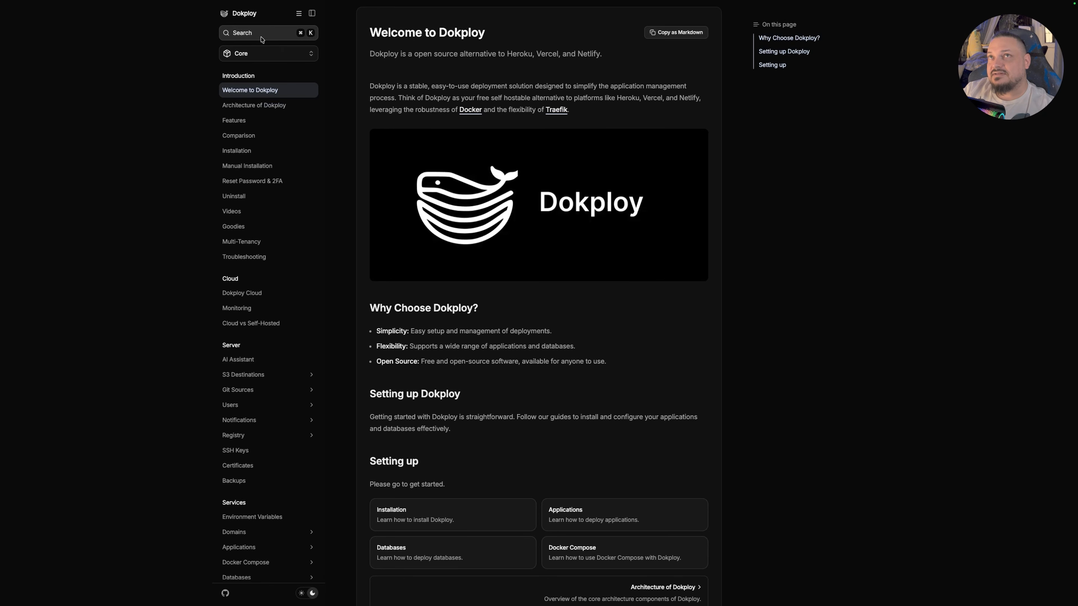
pyautogui.click(262, 37)
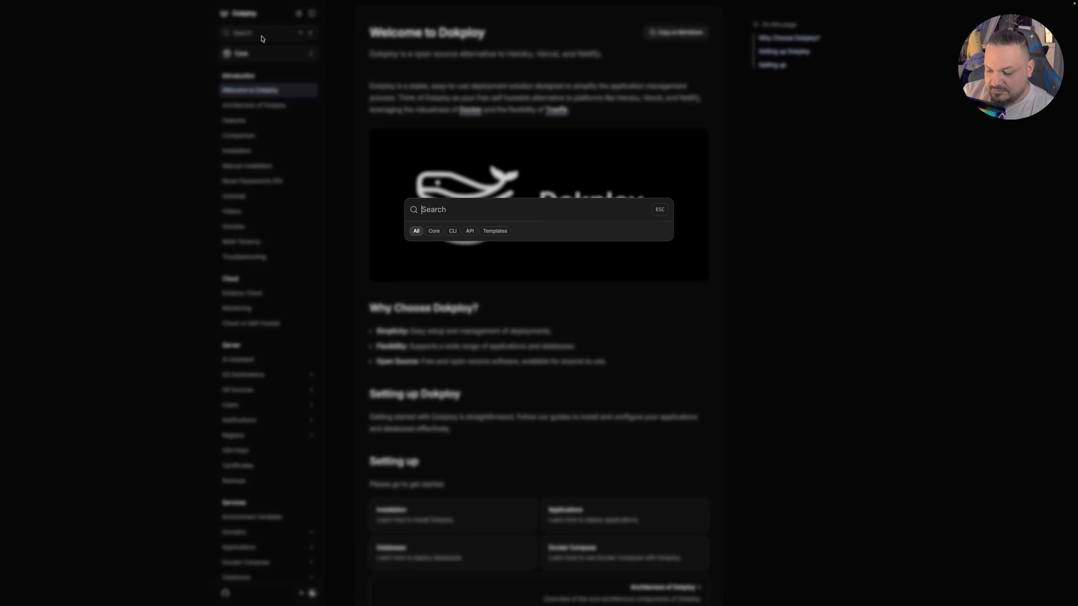
pyautogui.write('postiz')
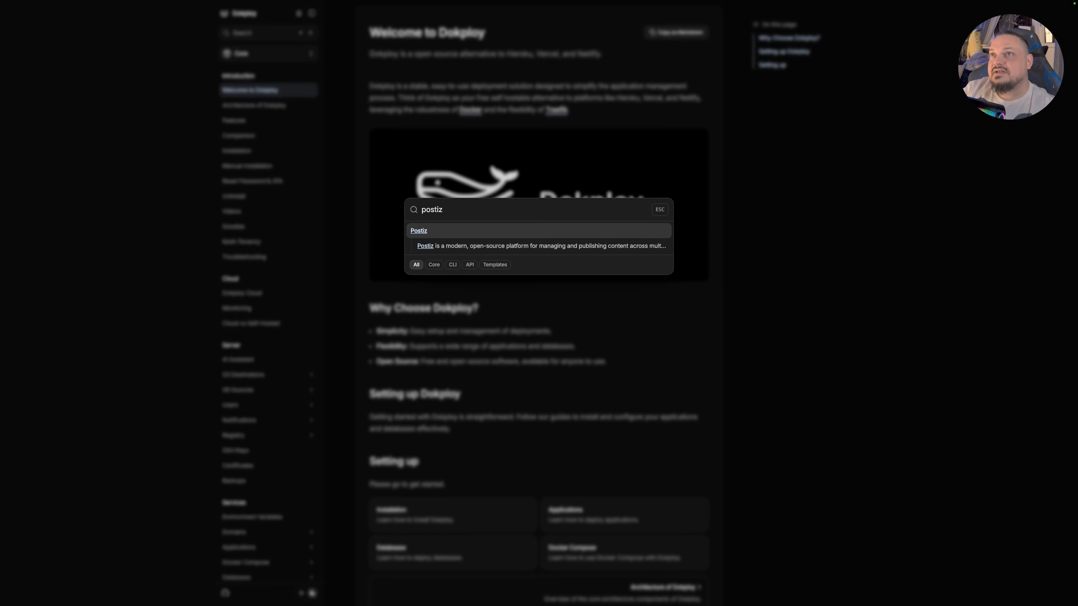
pyautogui.press('Escape')
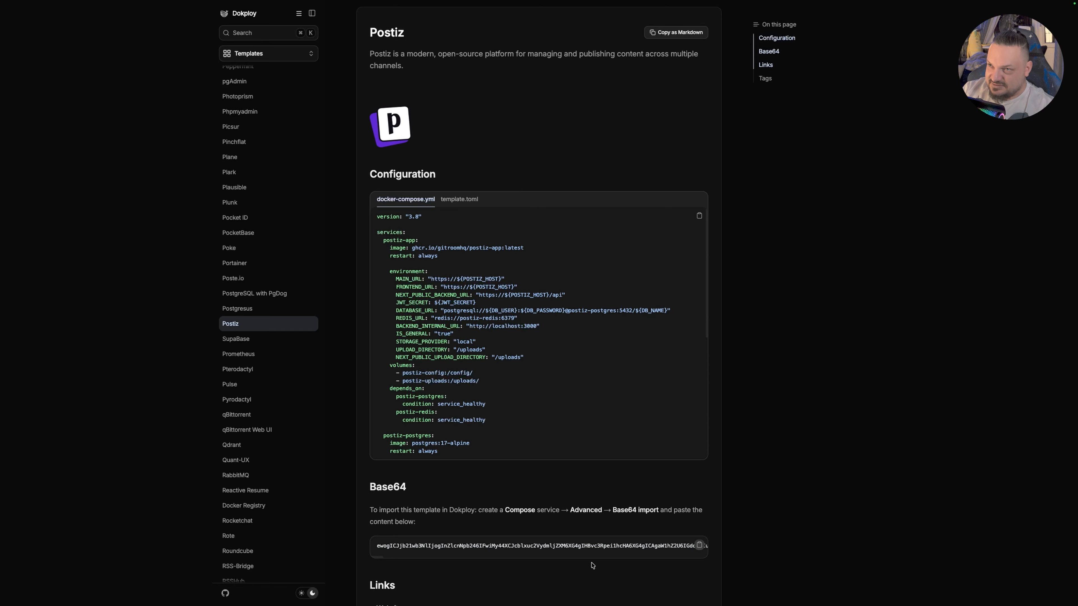
pyautogui.click(699, 546)
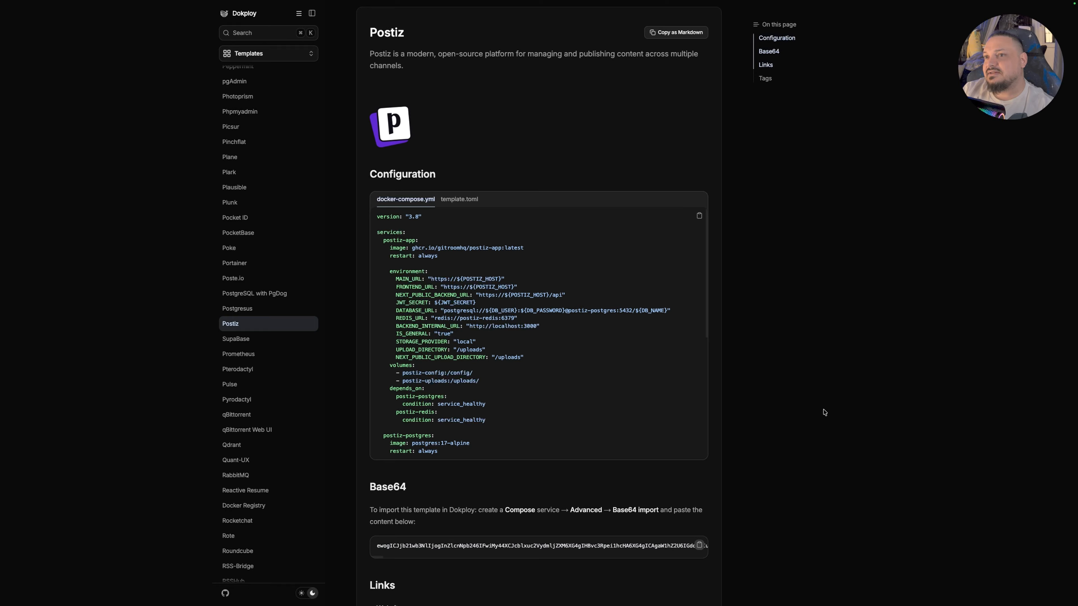
# Return to the dashboard service, paste the copied Base64 configuration into its advanced template import and load it.
pyautogui.click(79, 23)
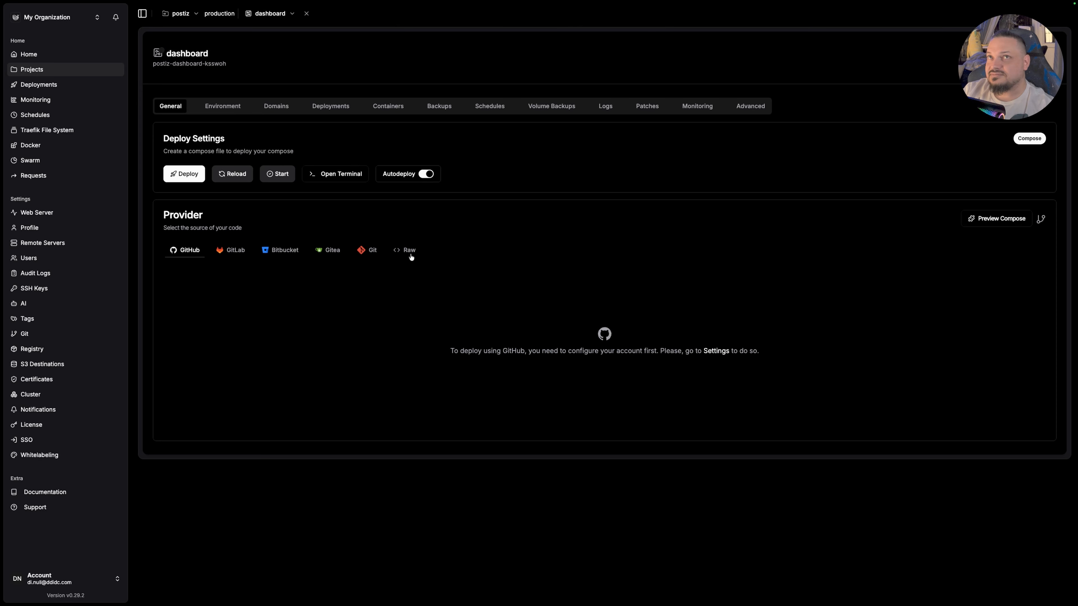
pyautogui.click(754, 108)
pyautogui.scroll(-3, 721, 229)
pyautogui.click(287, 379)
pyautogui.hotkey('ctrl', 'v')
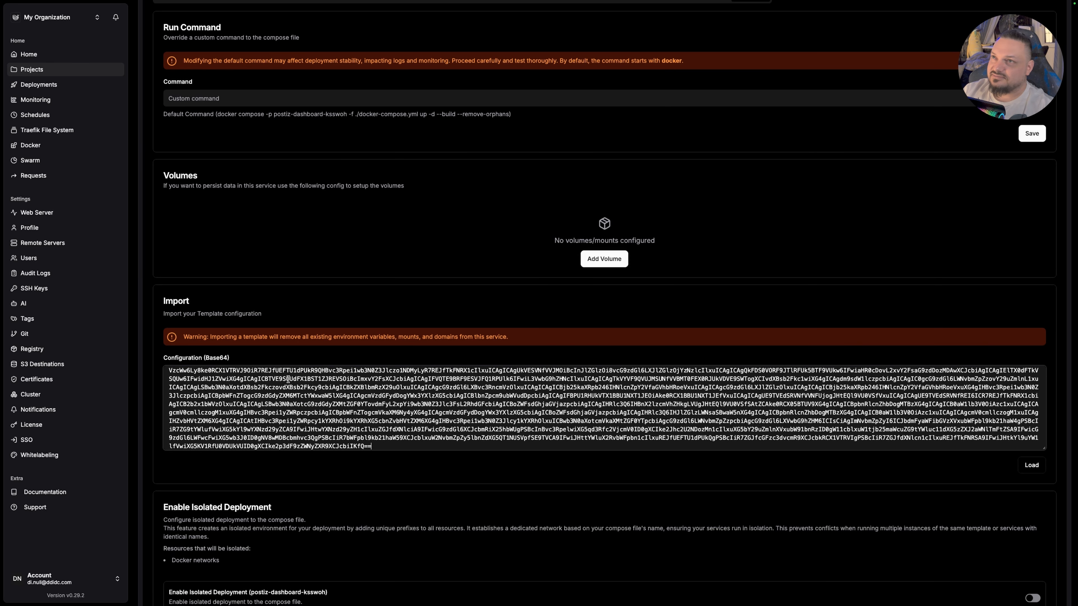
pyautogui.click(1031, 465)
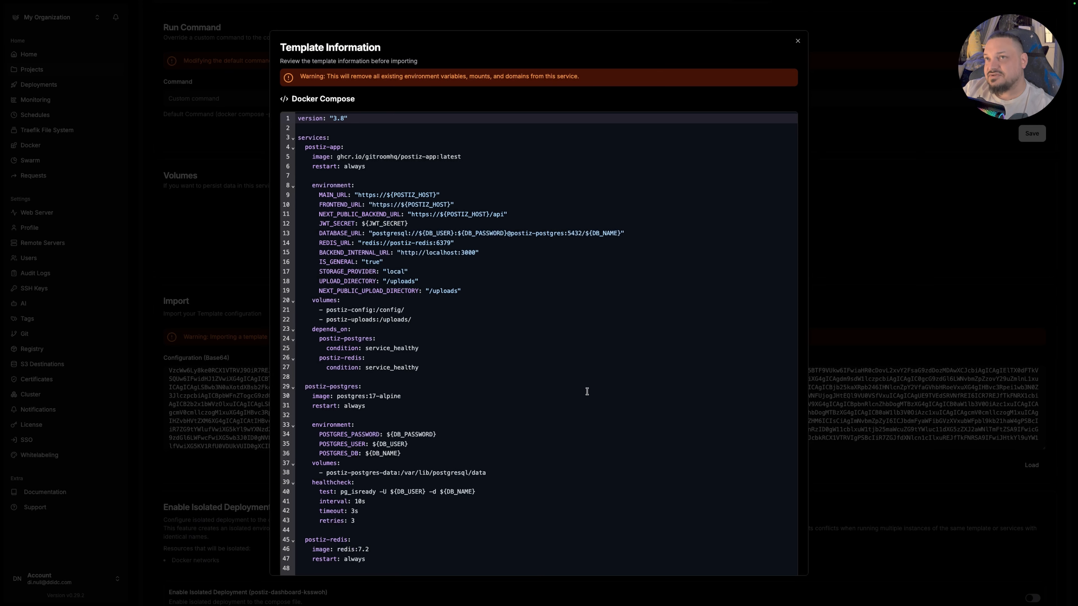
# Review the loaded Postiz template down to its environment variables, import it and save the isolated deployment setting.
pyautogui.scroll(-7, 587, 391)
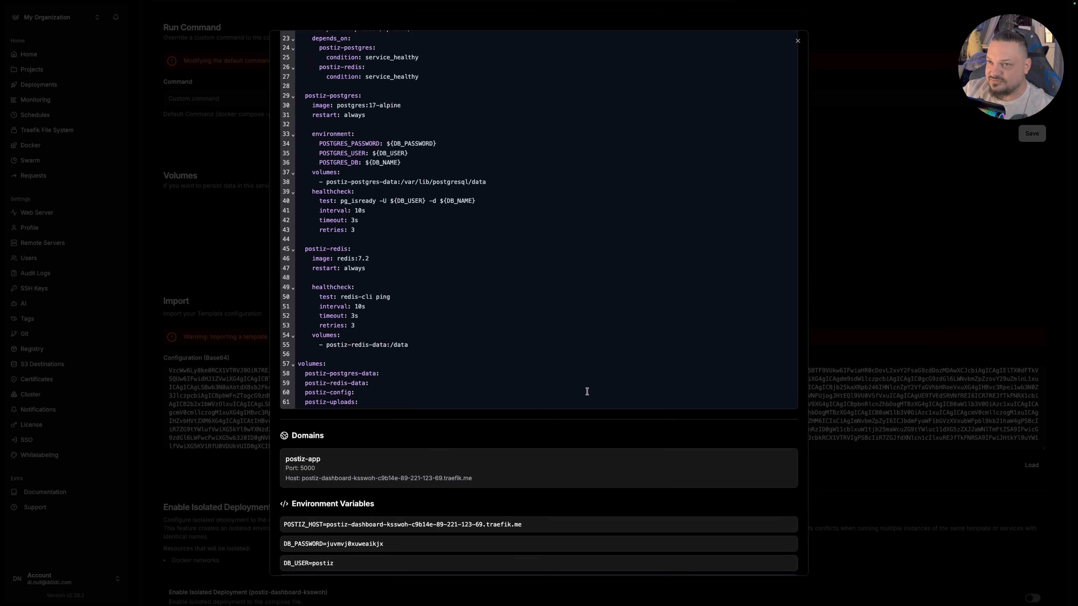
pyautogui.scroll(-2, 586, 390)
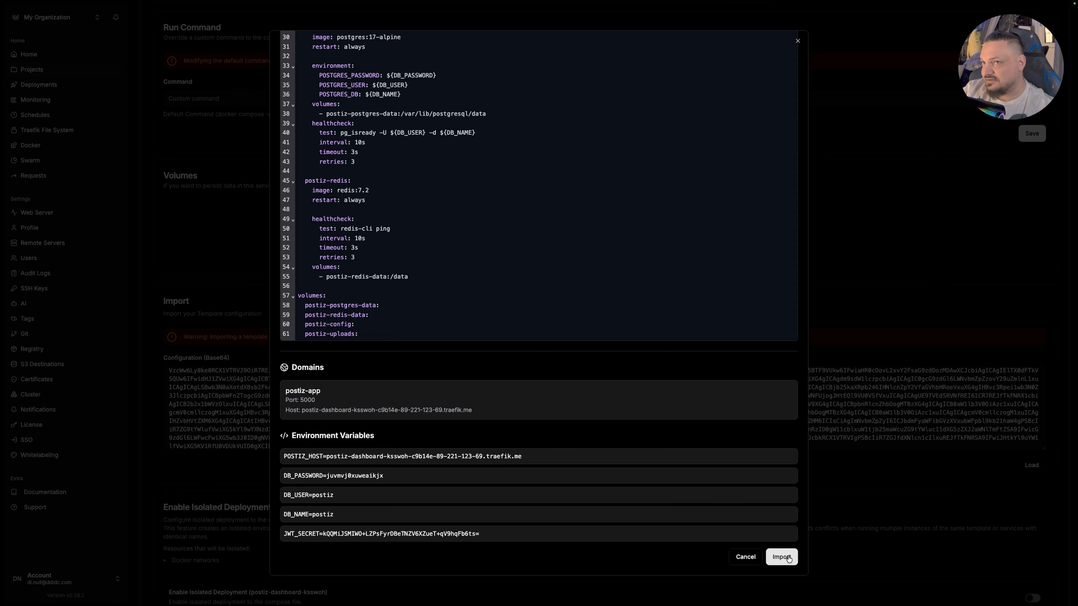
pyautogui.click(780, 557)
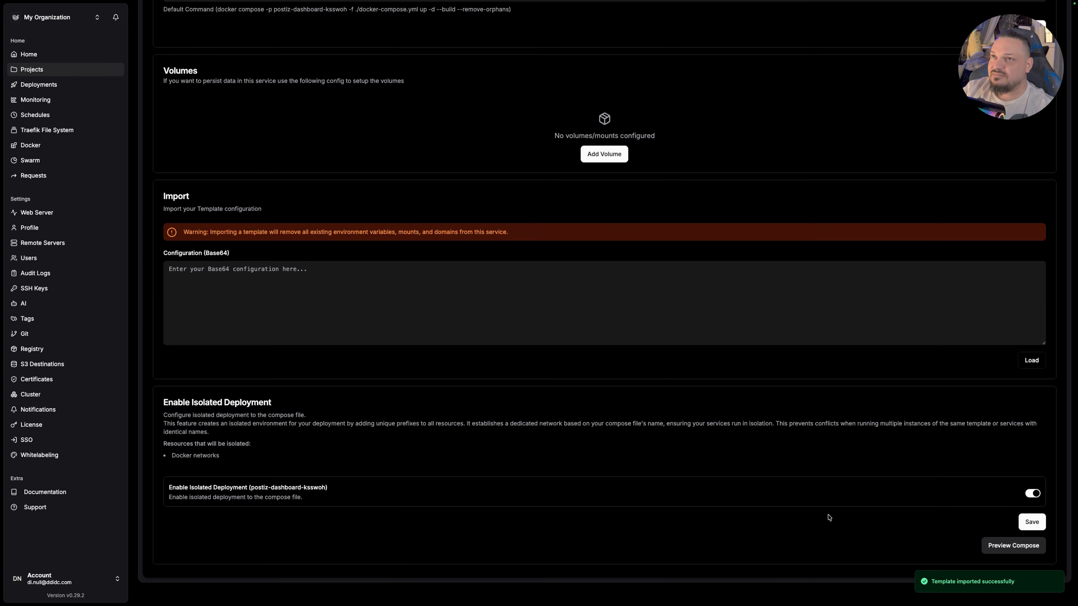
pyautogui.click(1030, 521)
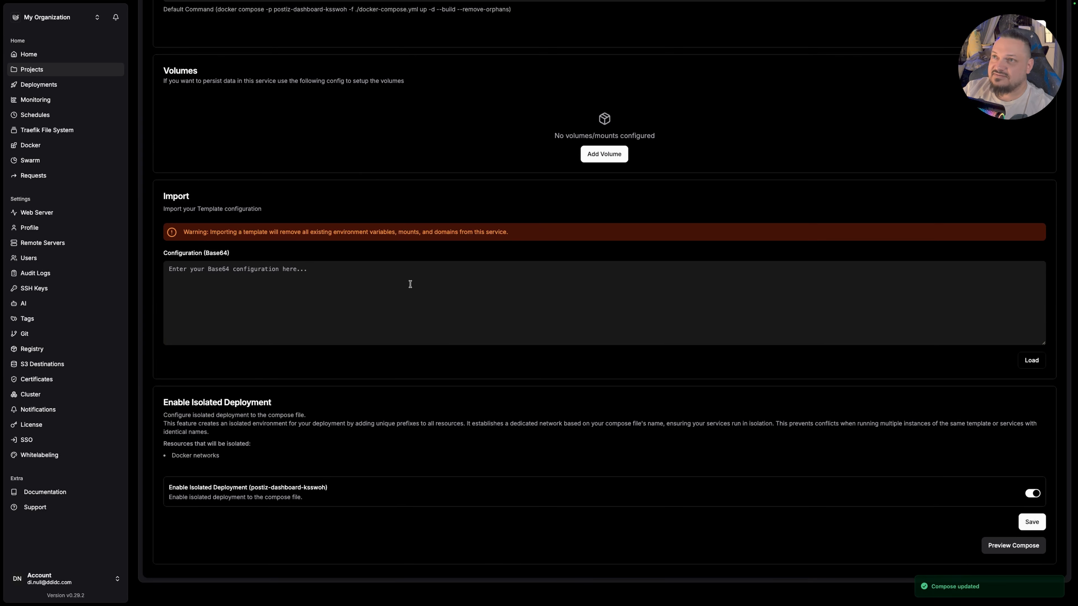
# Check the imported compose file, deploy the dashboard service and view the log of the running deployment.
pyautogui.scroll(6, 410, 284)
pyautogui.click(176, 109)
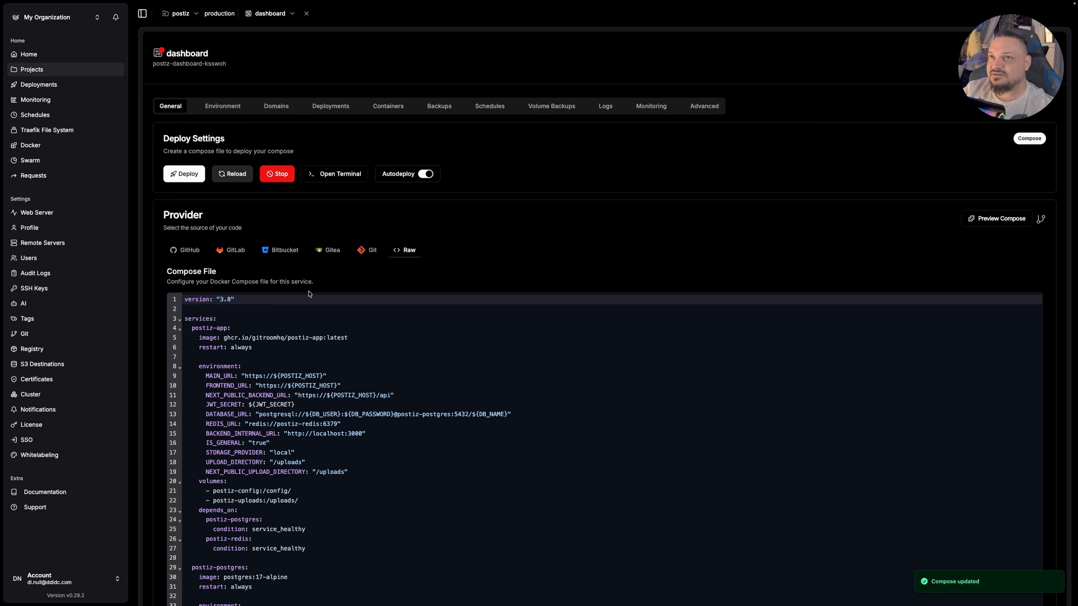
pyautogui.scroll(-5, 354, 398)
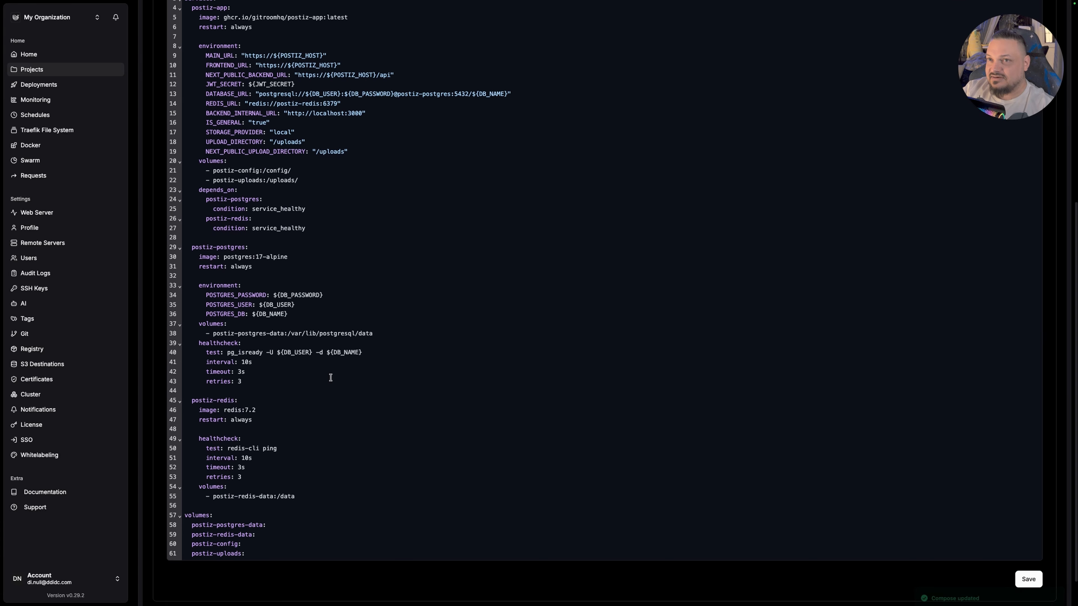
pyautogui.scroll(3, 331, 377)
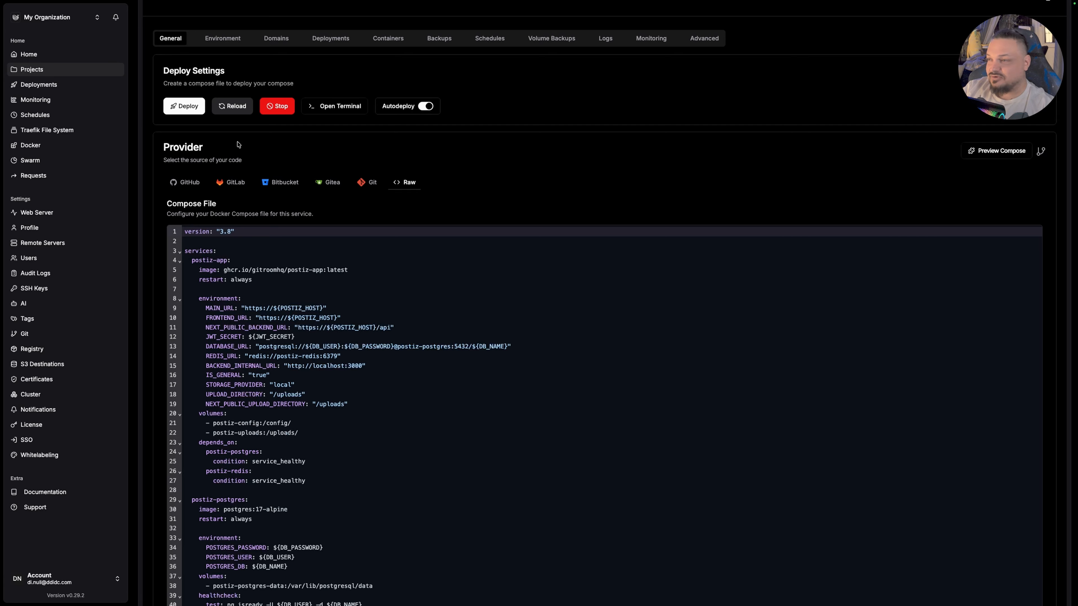
pyautogui.click(188, 111)
pyautogui.click(624, 322)
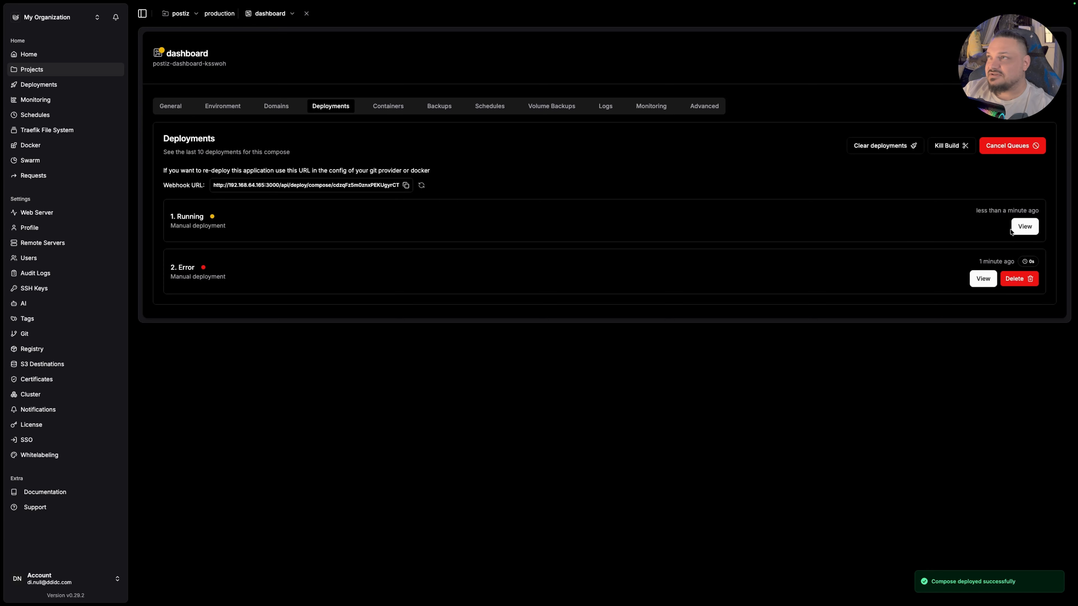
pyautogui.click(1020, 231)
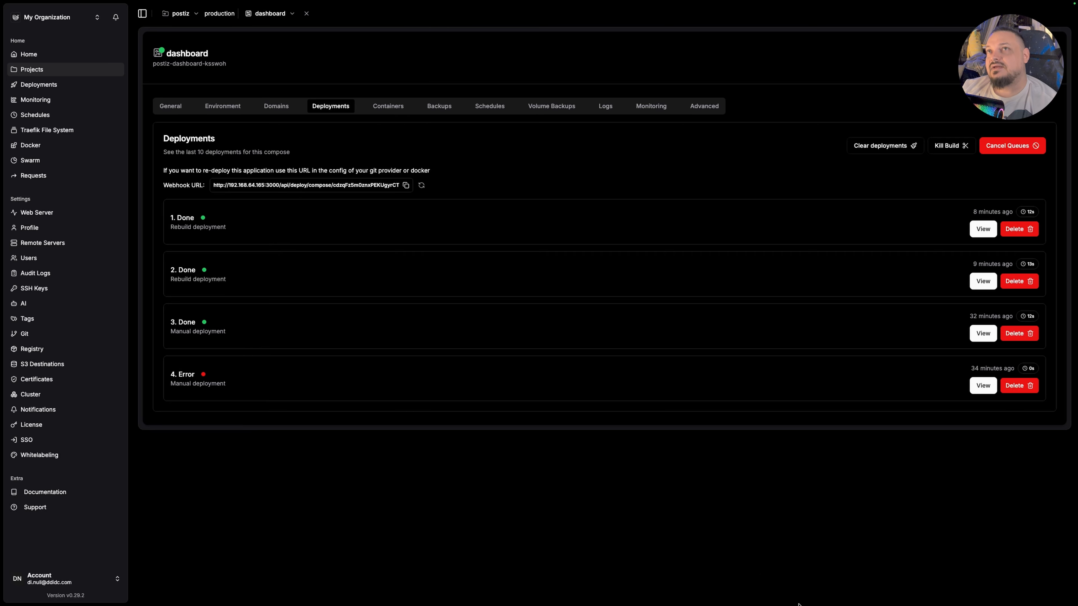
# Examine the variables used in the dashboard service's compose file, including POSTIZ_HOST, JWT_SECRET and the Postgres DB_NAME.
pyautogui.click(170, 106)
pyautogui.scroll(-2, 346, 419)
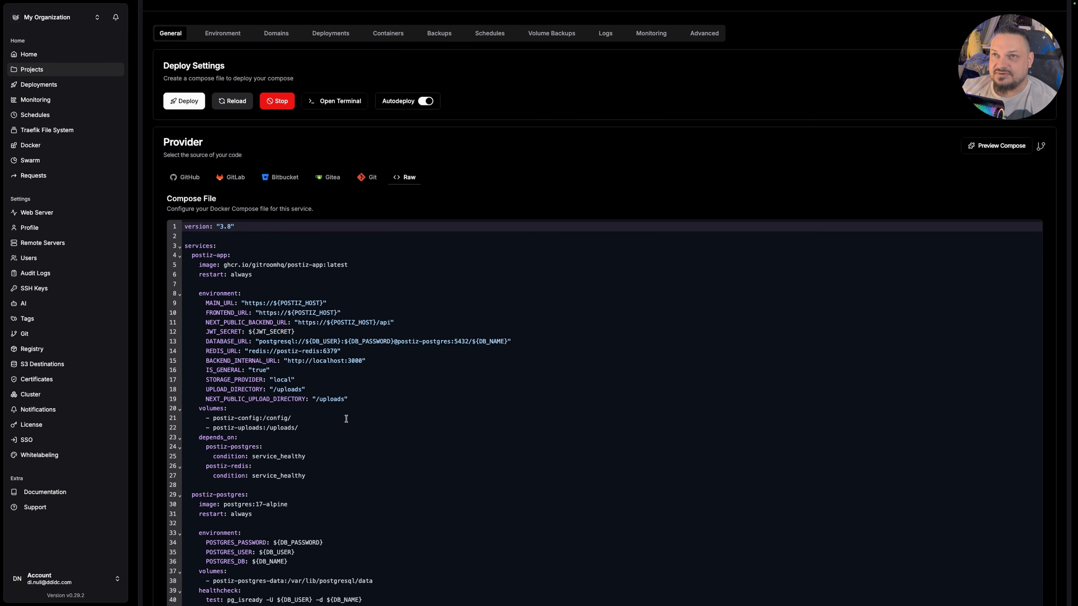
pyautogui.moveTo(273, 302); pyautogui.dragTo(324, 302)
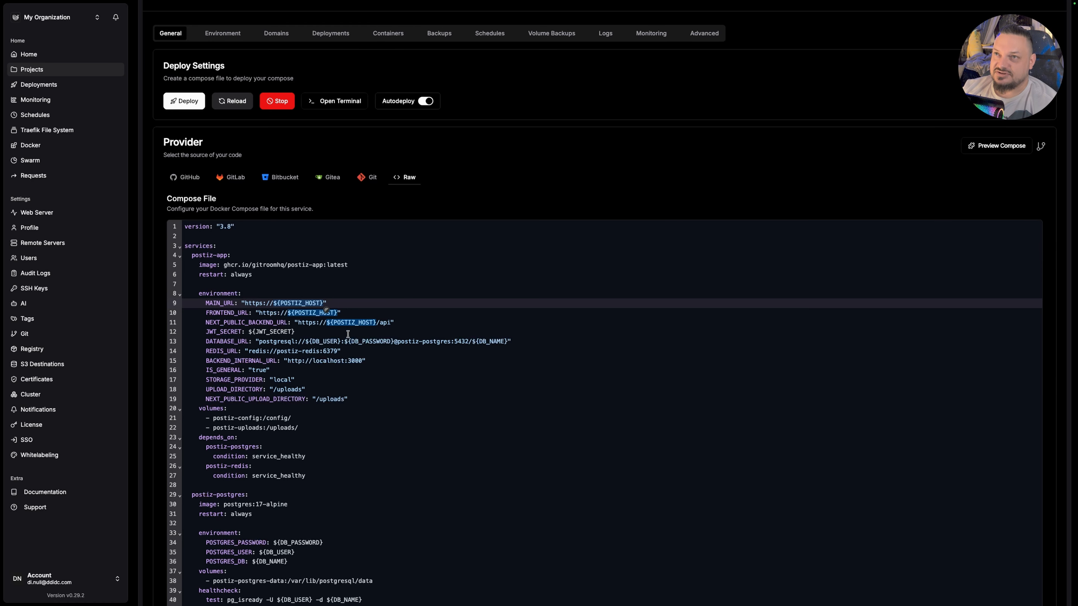
pyautogui.click(287, 303)
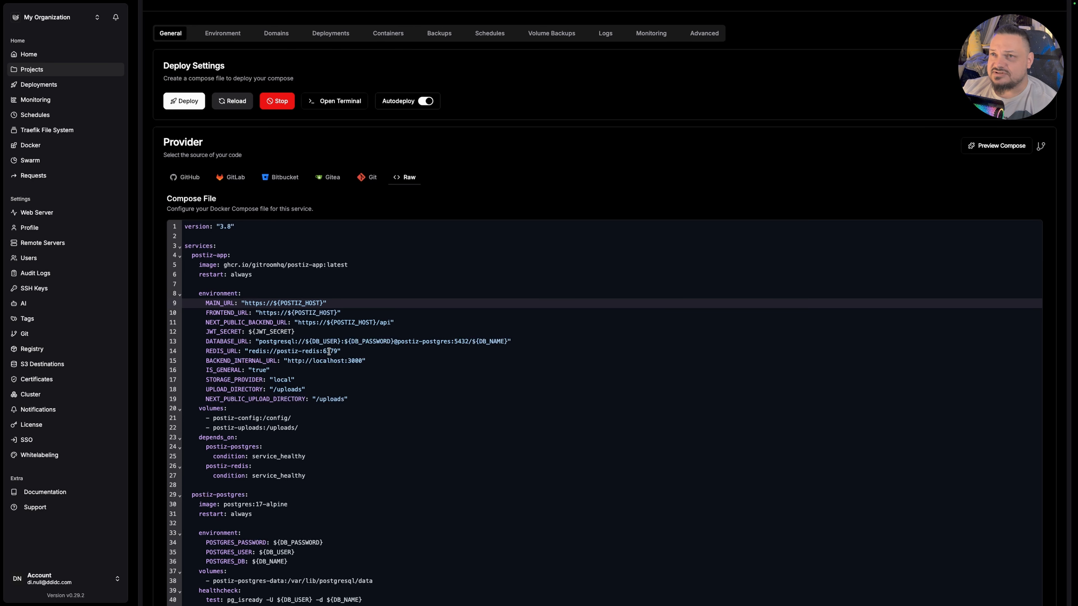
pyautogui.scroll(-1, 329, 351)
pyautogui.scroll(-4, 297, 471)
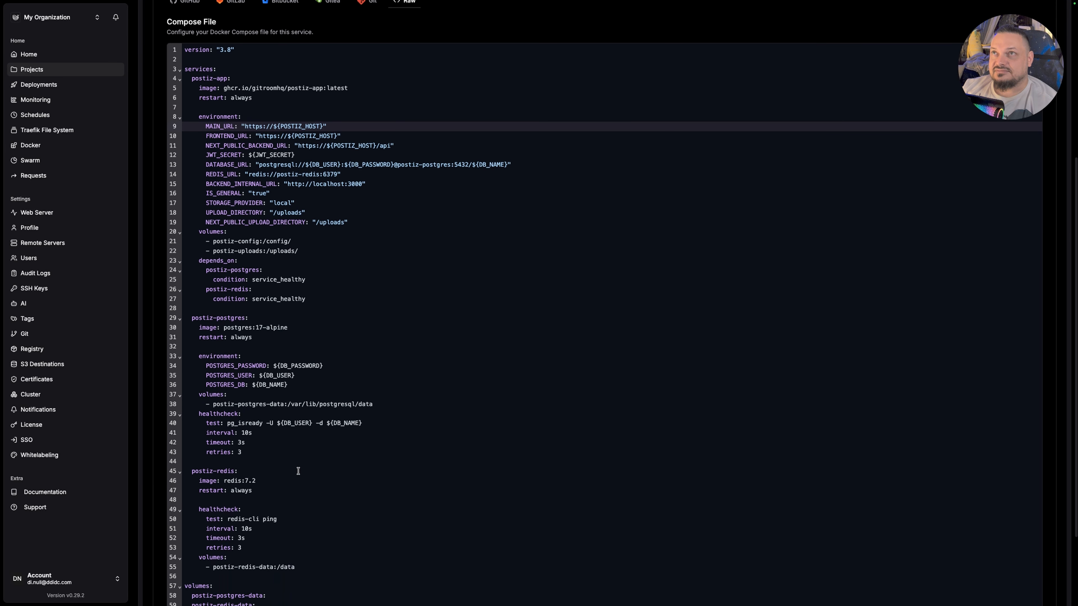
pyautogui.moveTo(249, 155); pyautogui.dragTo(294, 156)
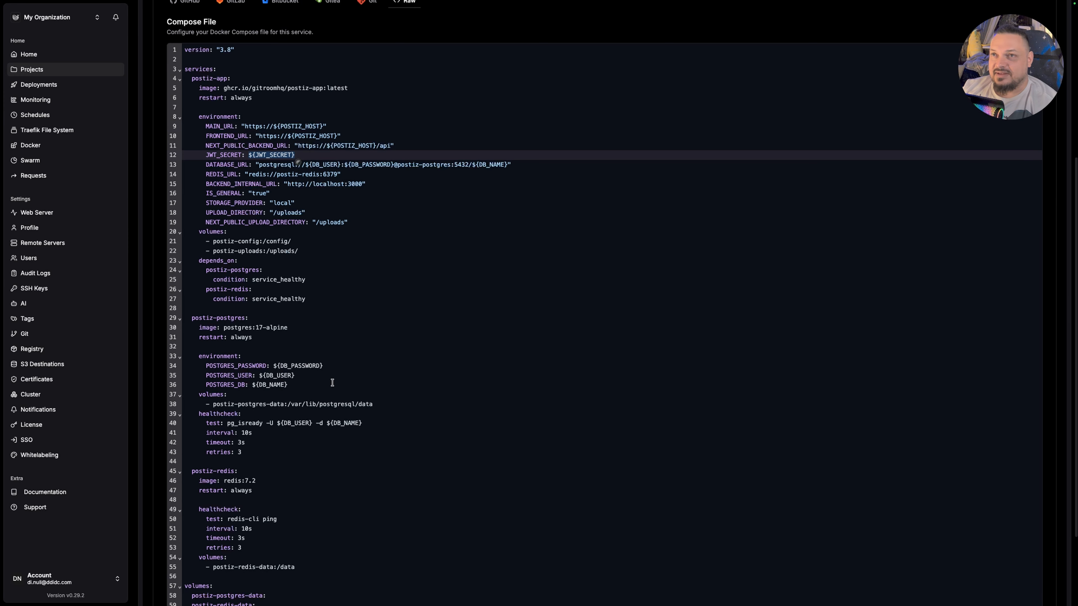
pyautogui.scroll(1, 332, 383)
pyautogui.click(293, 430)
pyautogui.moveTo(293, 430); pyautogui.dragTo(251, 430)
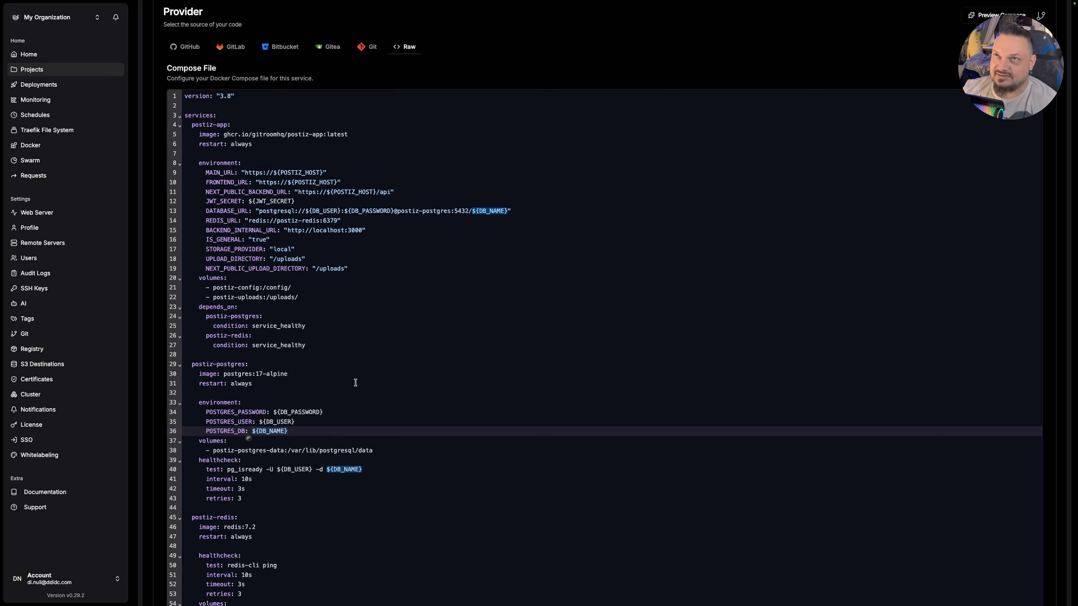
pyautogui.scroll(2, 355, 382)
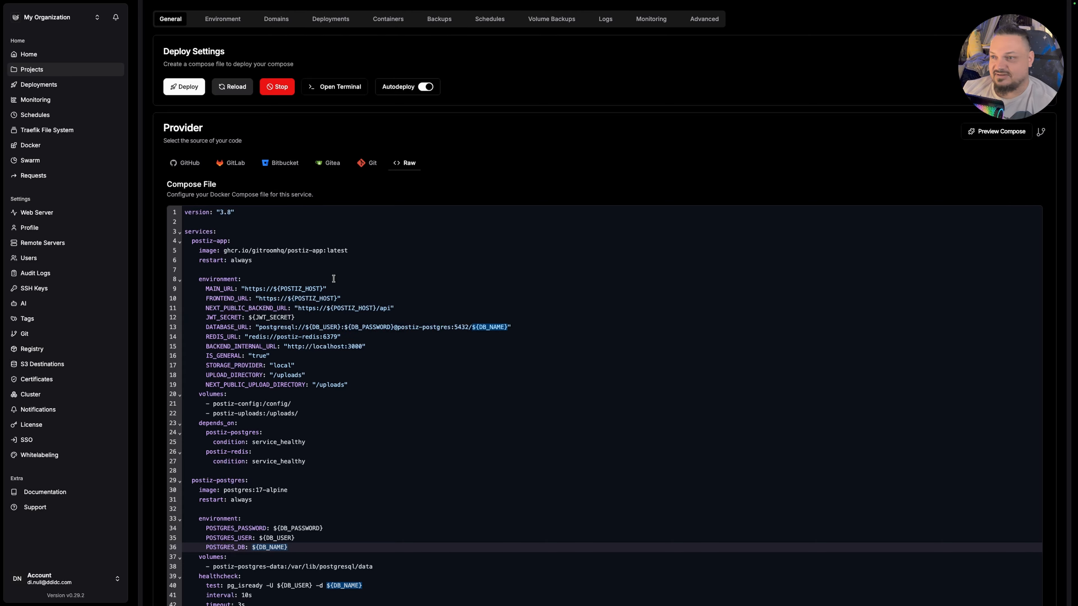
pyautogui.scroll(1, 233, 87)
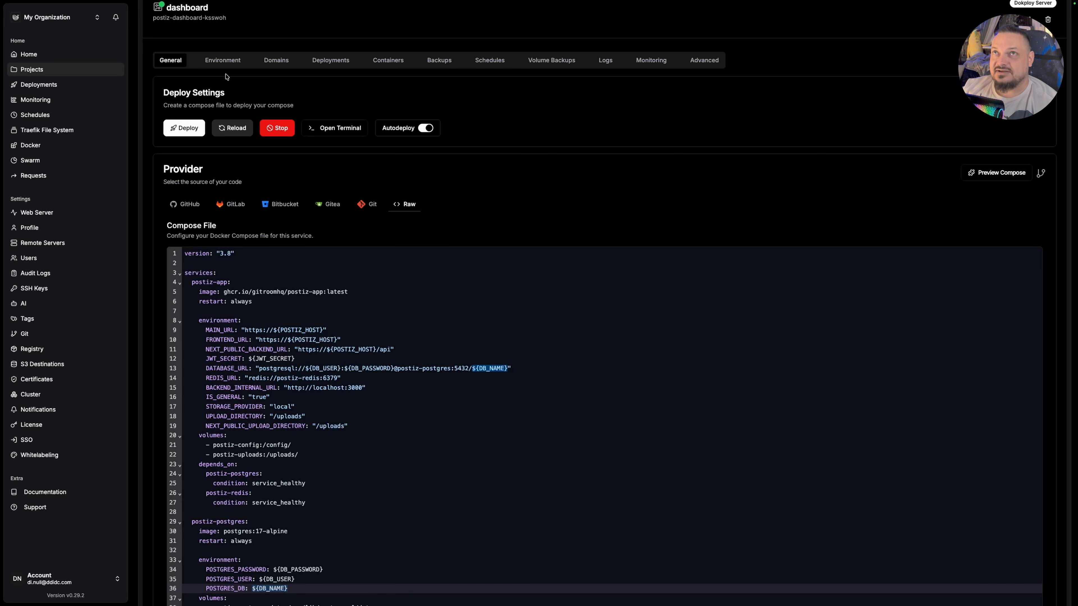
# Reveal the dashboard service's environment variables, examine the POSTIZ_HOST value and mask the variables again.
pyautogui.click(223, 61)
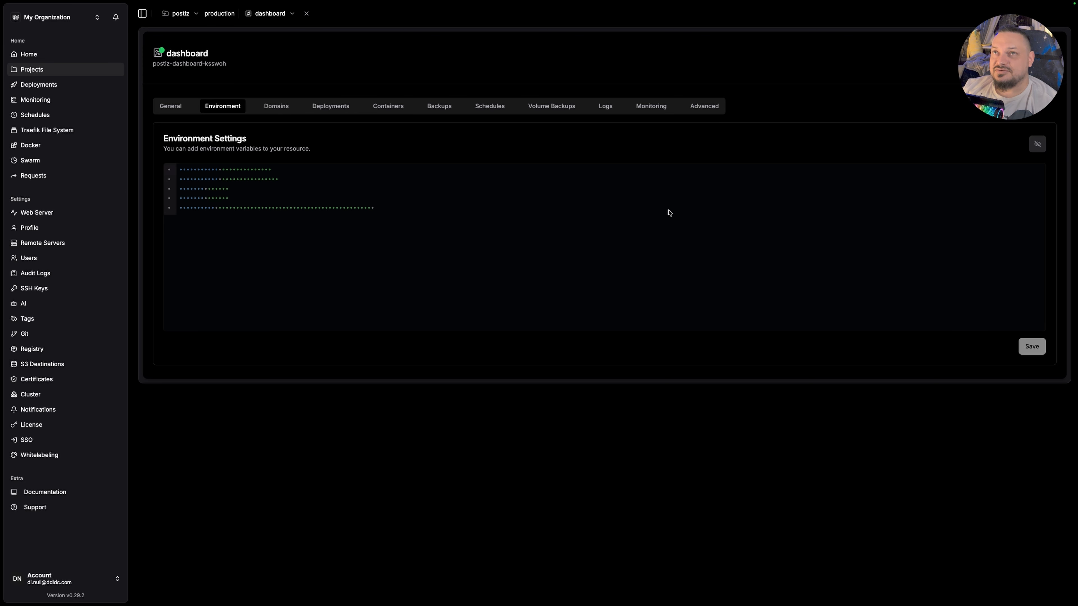
pyautogui.click(1037, 144)
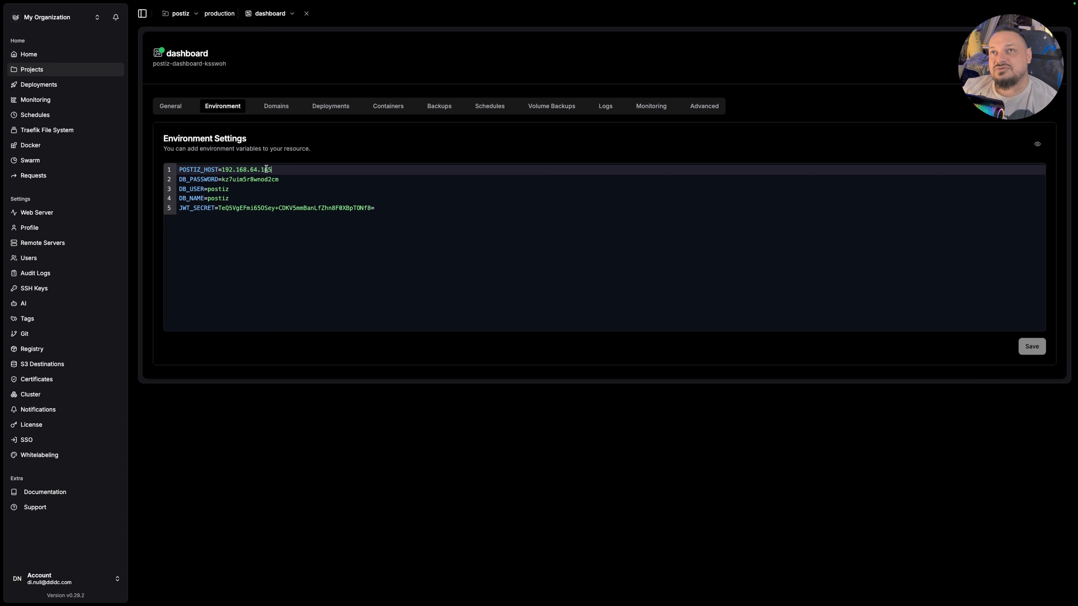
pyautogui.moveTo(272, 169); pyautogui.dragTo(221, 169)
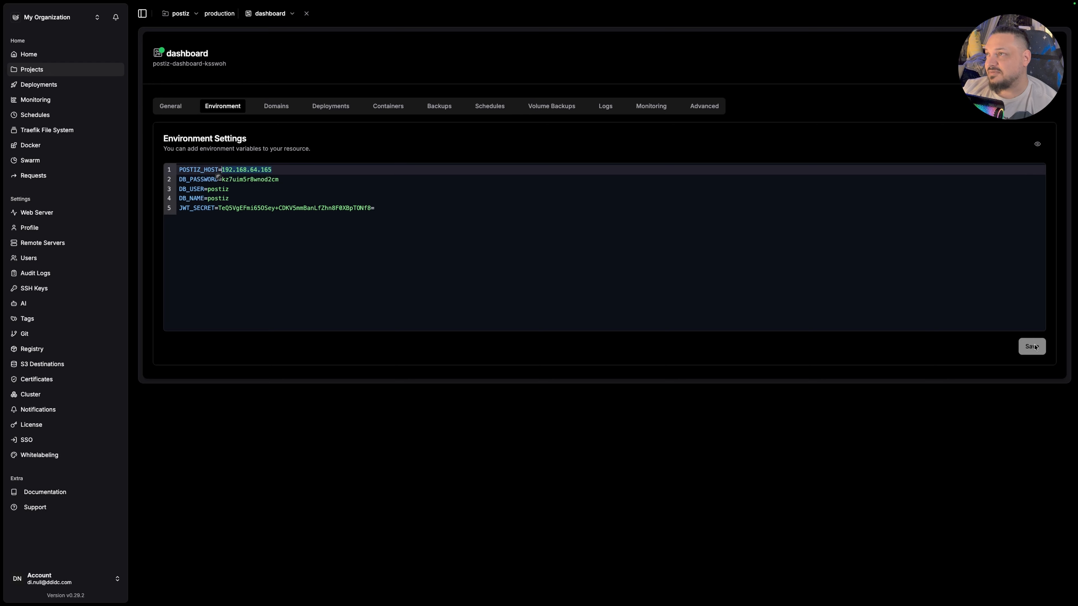
pyautogui.click(1037, 148)
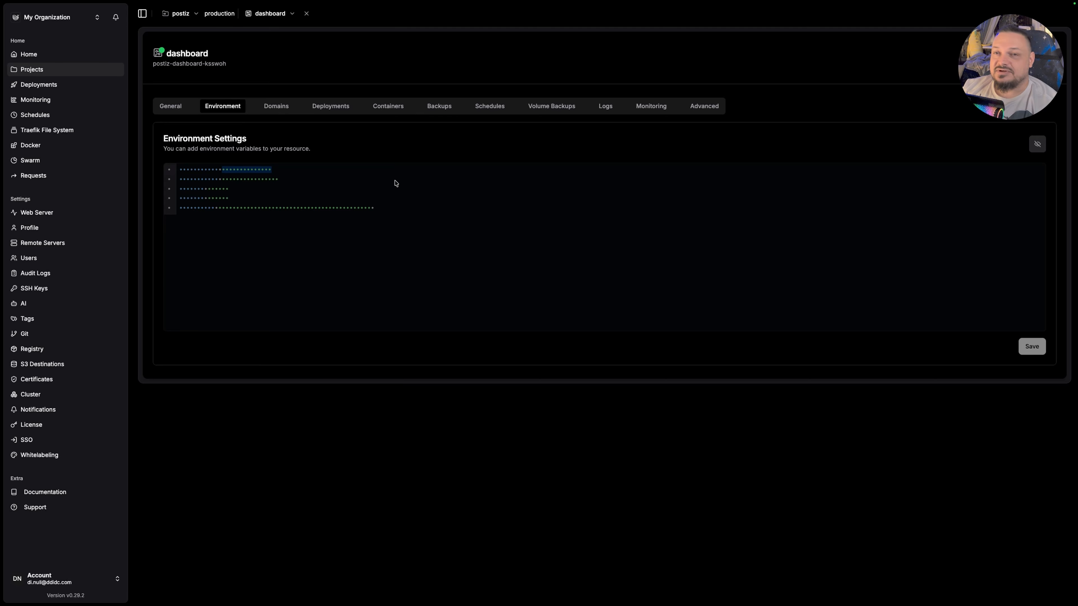
# Open the postiz-app domain for editing, check its host address and update the domain with its existing settings.
pyautogui.click(276, 109)
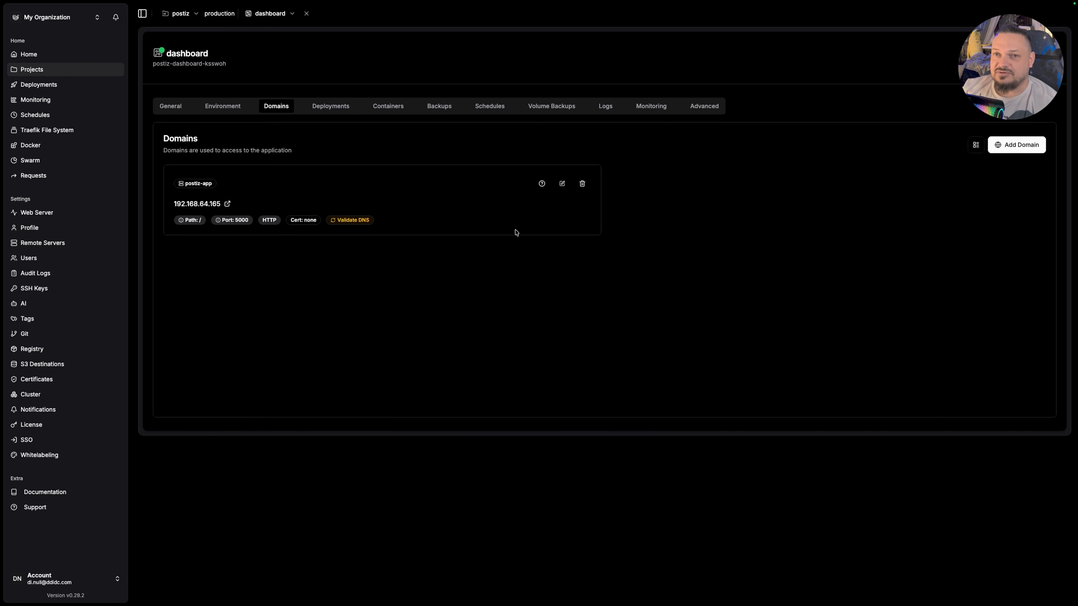
pyautogui.click(562, 187)
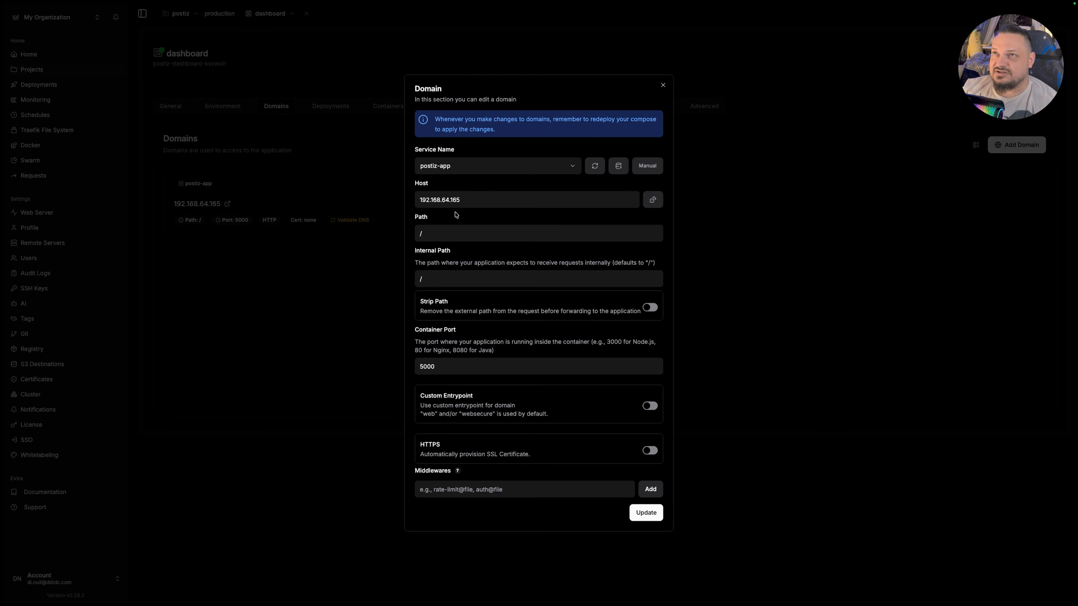
pyautogui.doubleClick(511, 205)
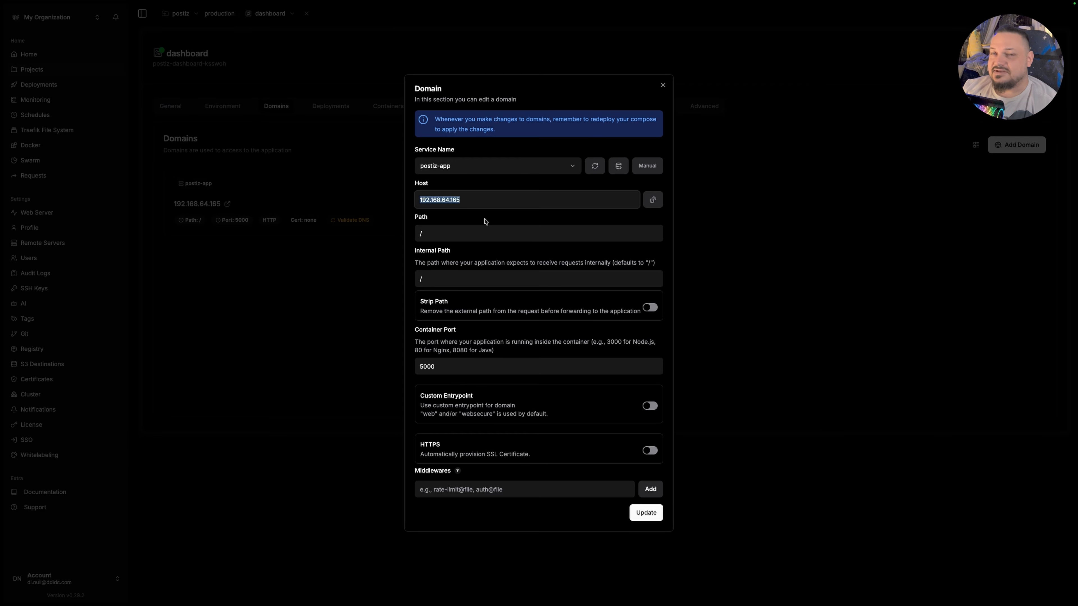
pyautogui.click(476, 204)
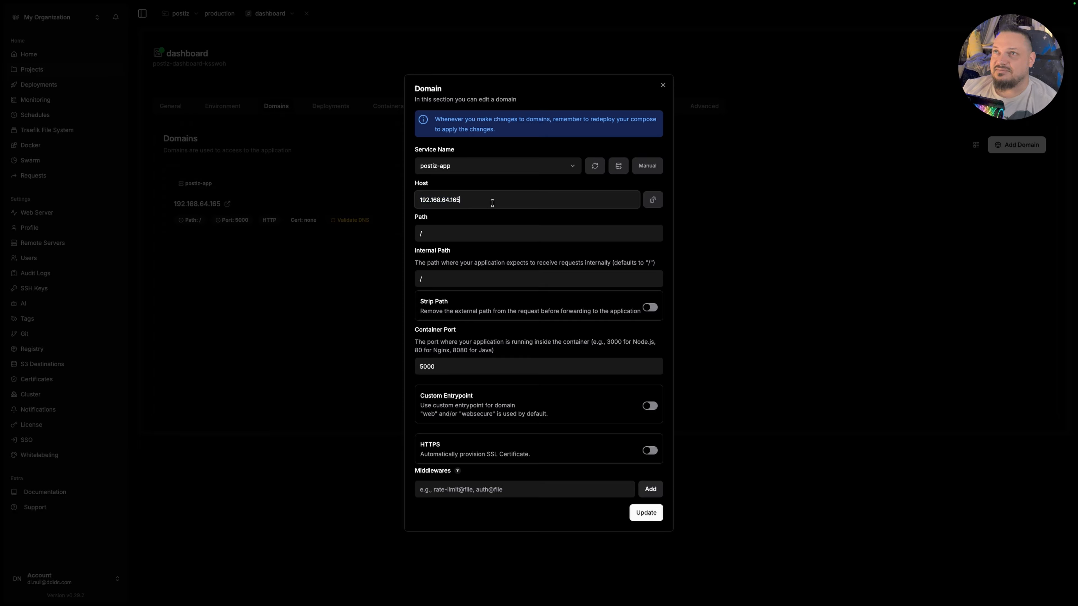
pyautogui.click(645, 513)
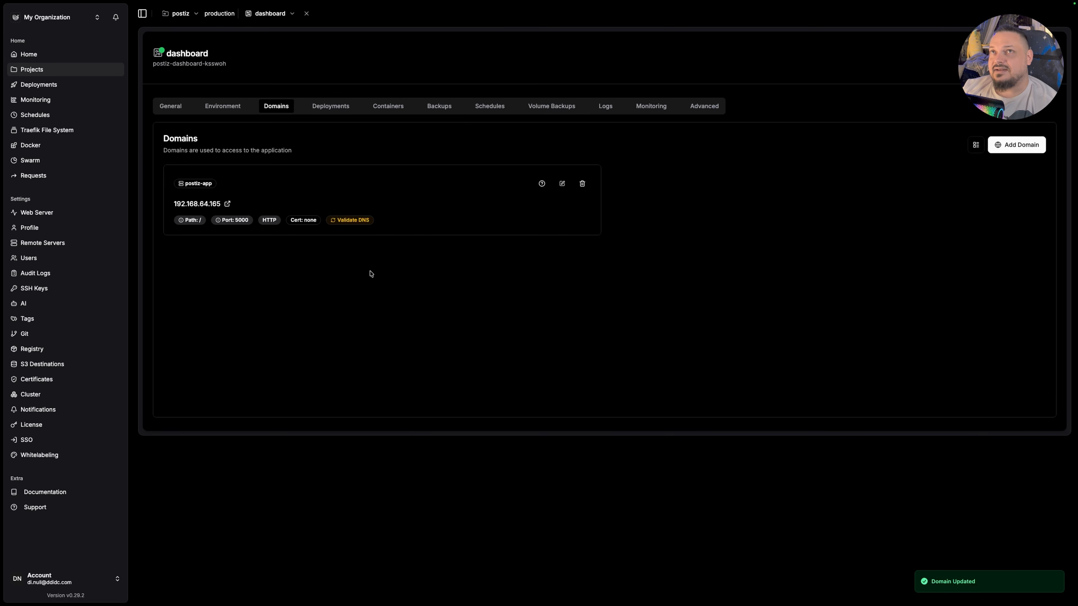
# Reload the dashboard service's compose, confirm the reload and check its list of recent deployments.
pyautogui.click(173, 109)
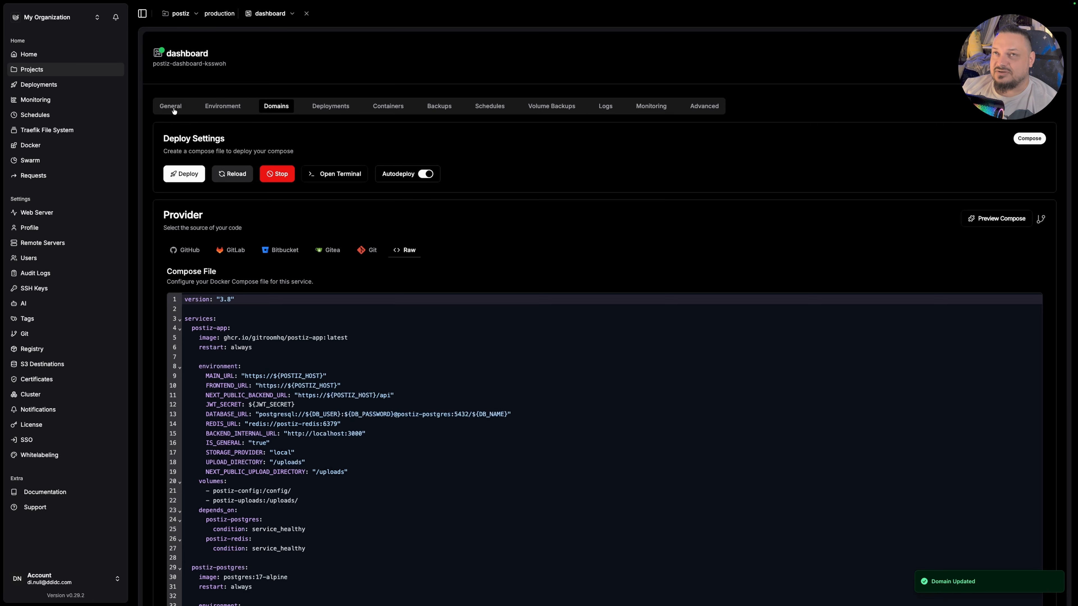
pyautogui.click(234, 174)
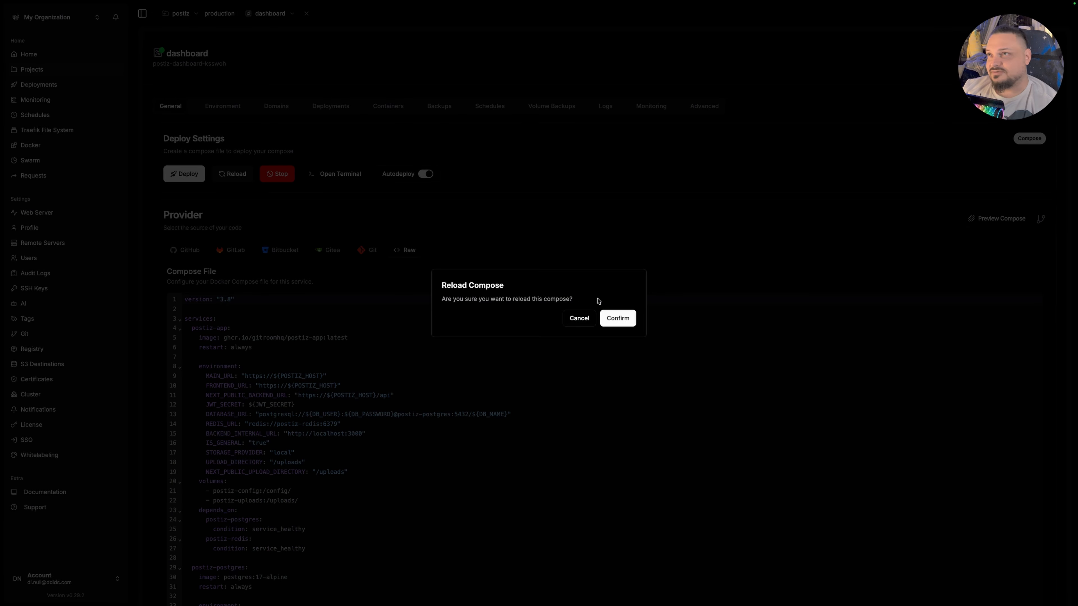
pyautogui.click(613, 318)
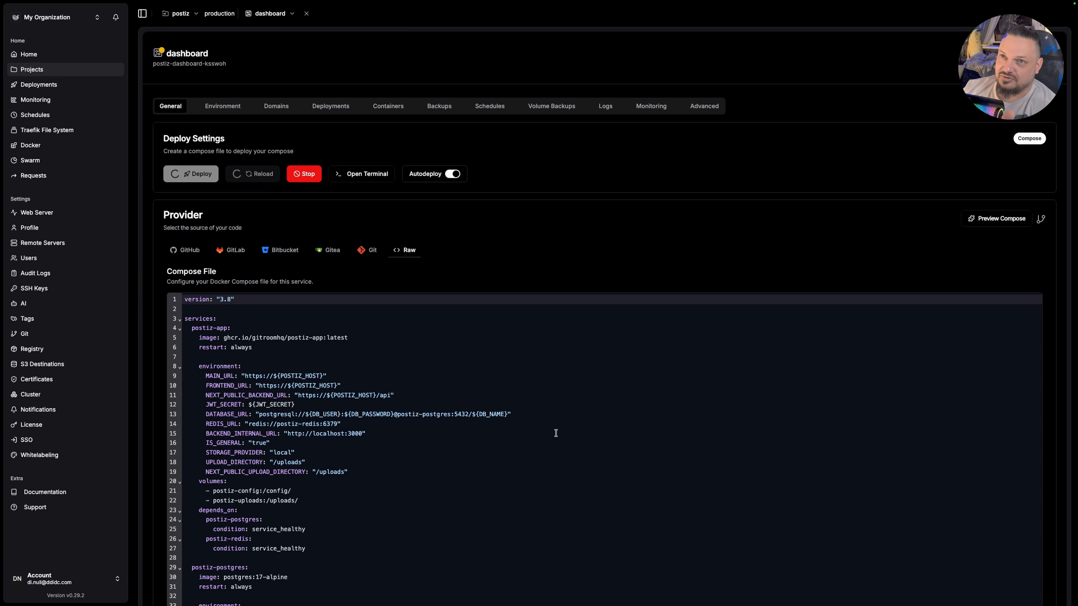
pyautogui.click(329, 107)
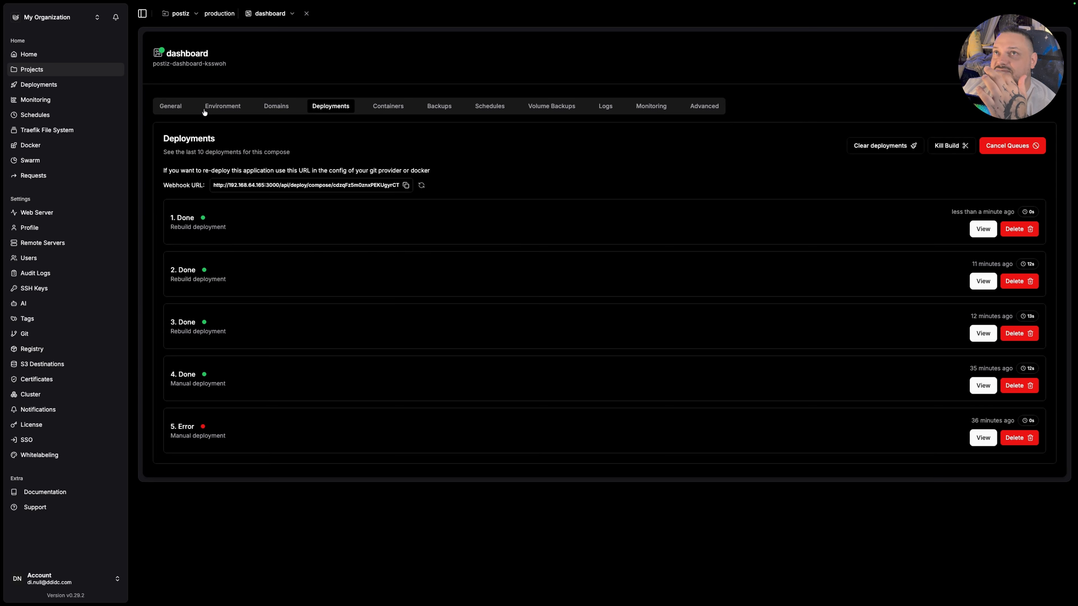
# Open the Postiz site from the postiz-app domain entry, check the page and open an incognito browser window.
pyautogui.click(264, 108)
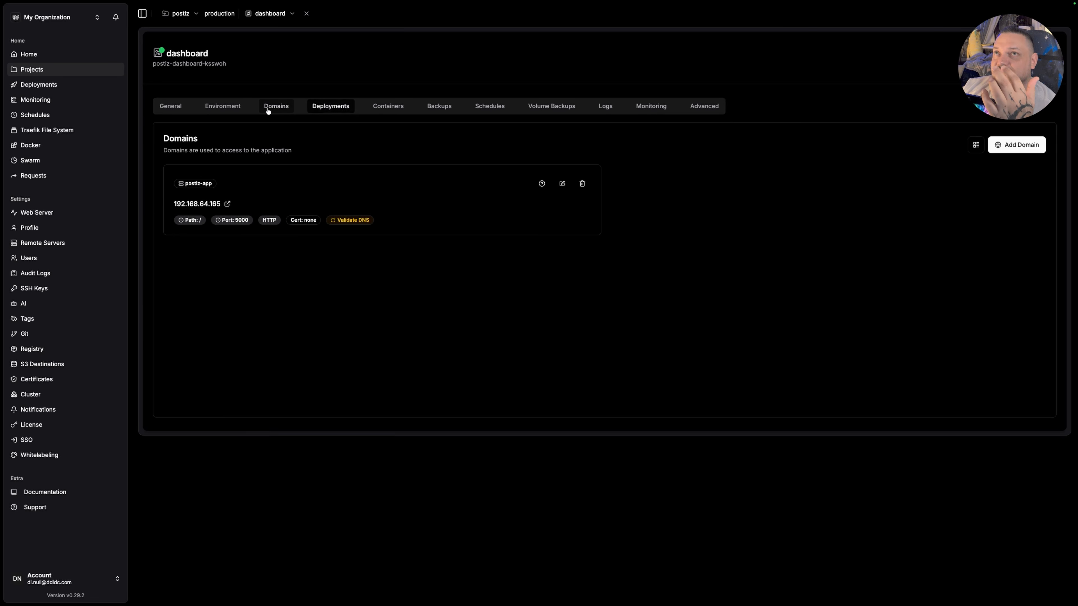
pyautogui.click(216, 205)
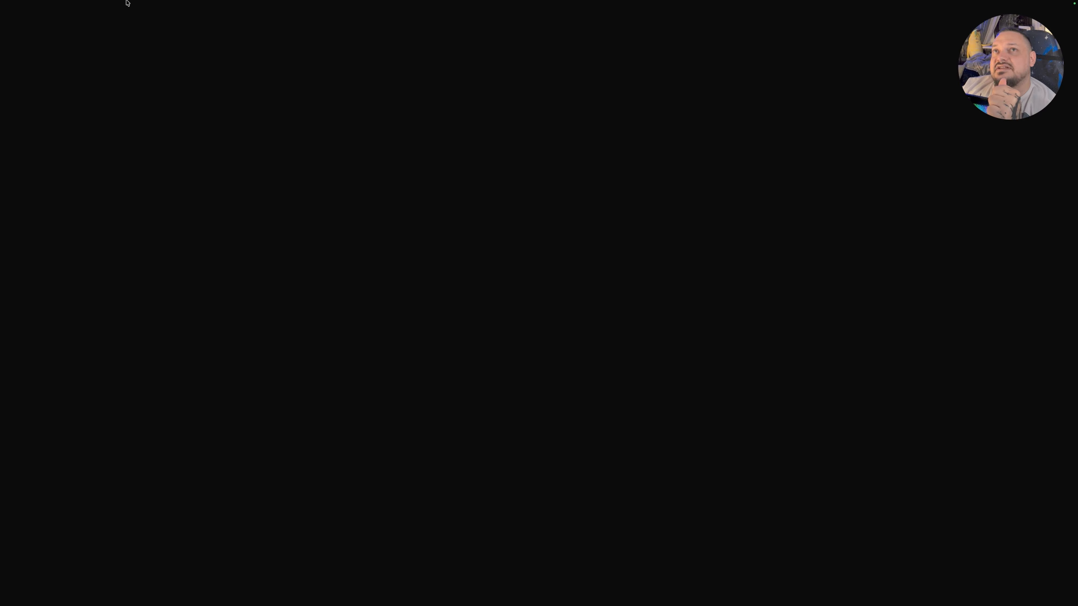
pyautogui.click(185, 41)
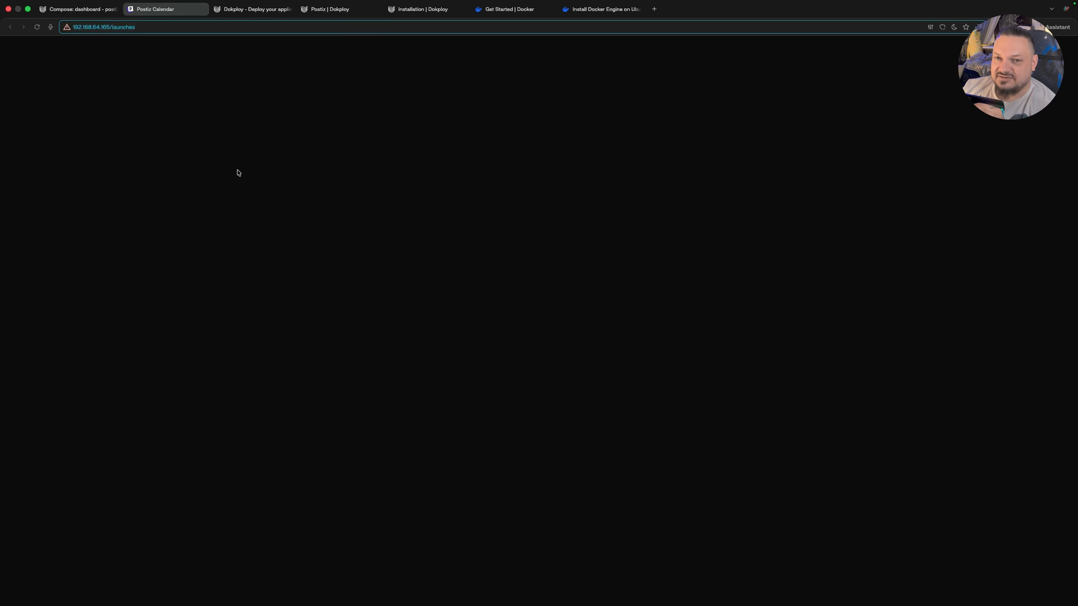
pyautogui.press('super+shift+n')
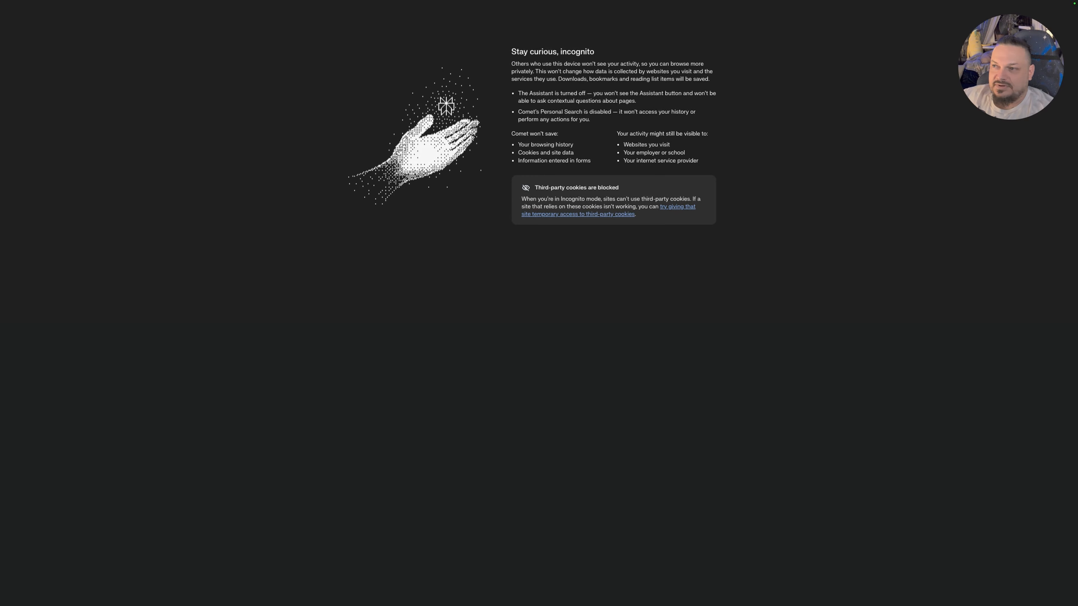